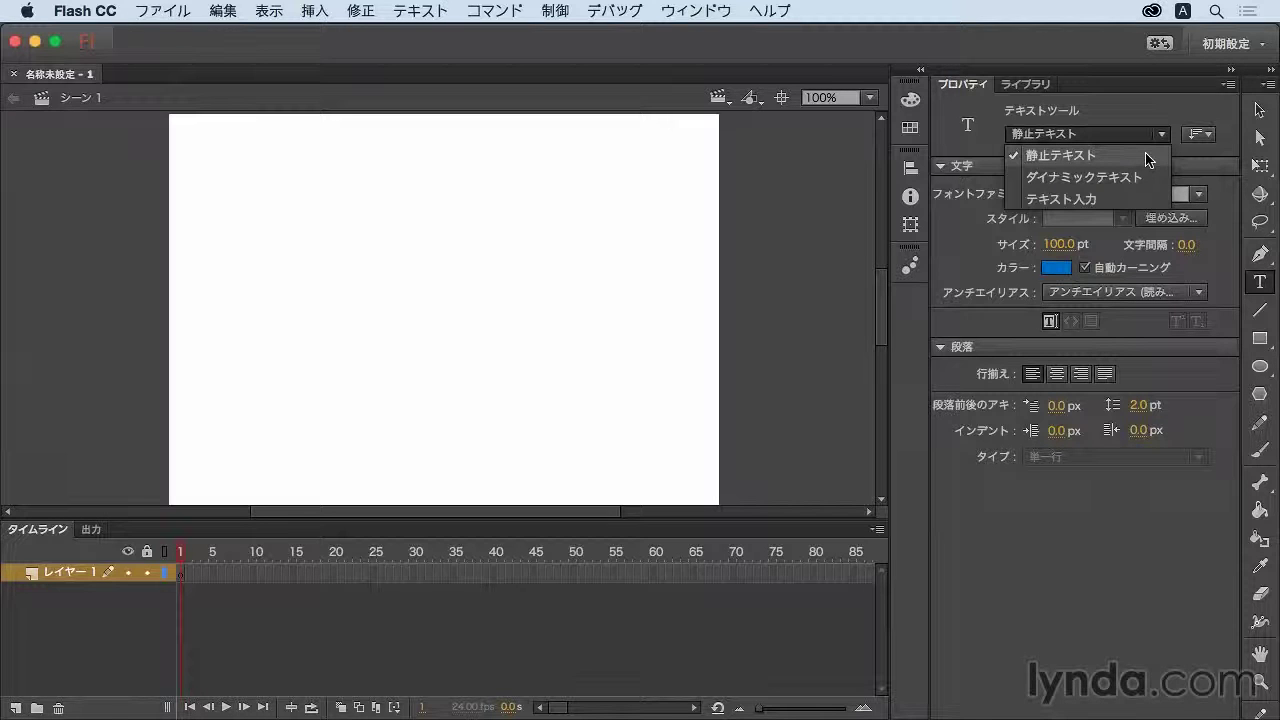
# Create a static text object (静止テキスト) reading "Flash Pro" in Impact on the upper part of the stage.
pyautogui.click(1148, 160)
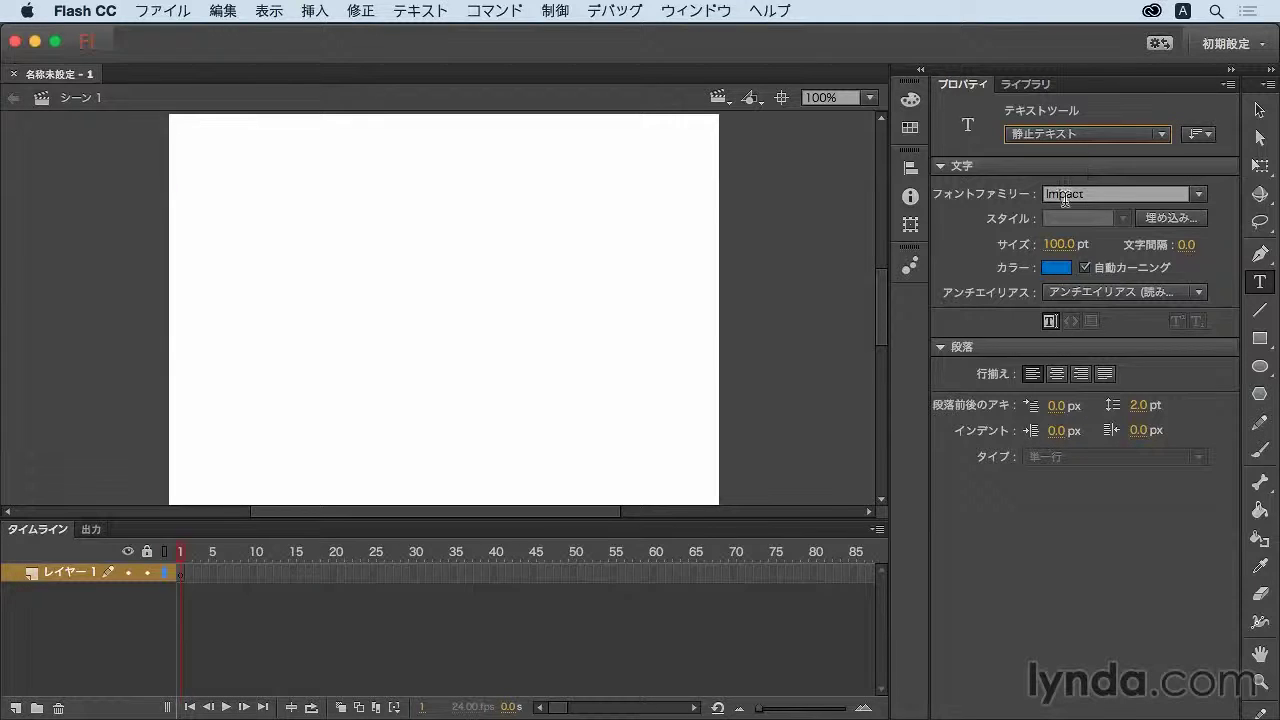
pyautogui.click(1202, 196)
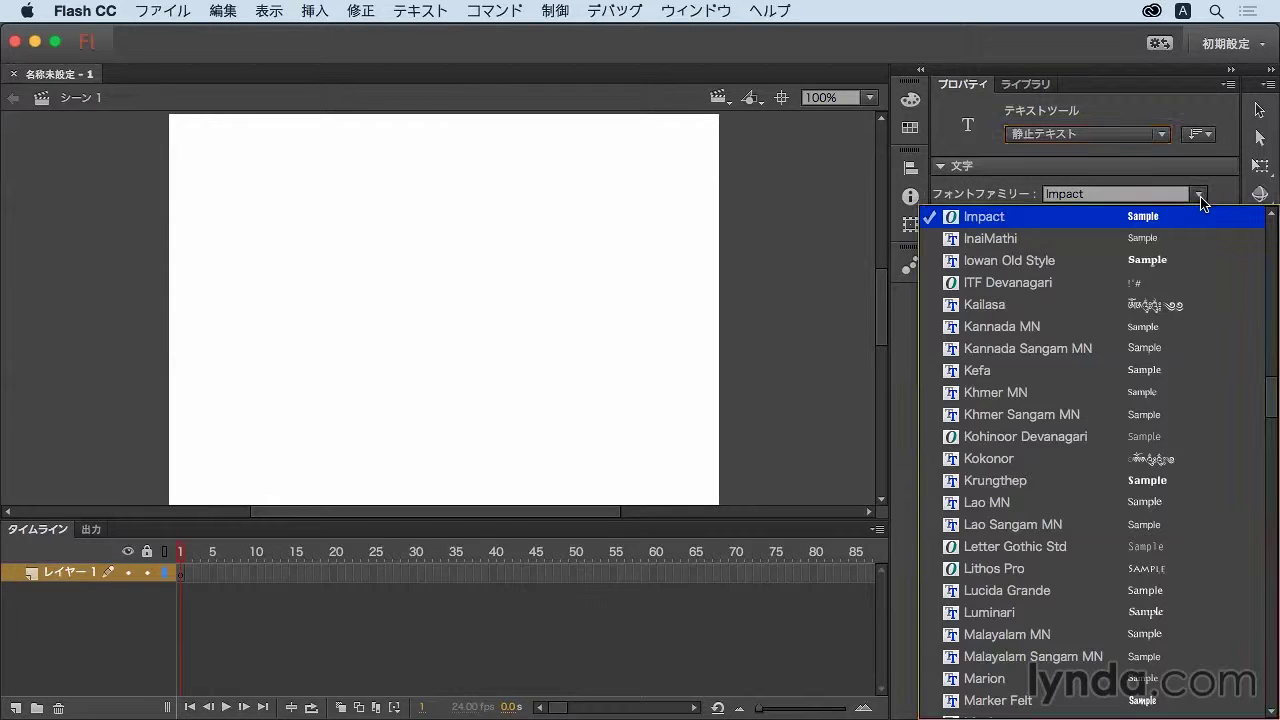
pyautogui.click(1202, 203)
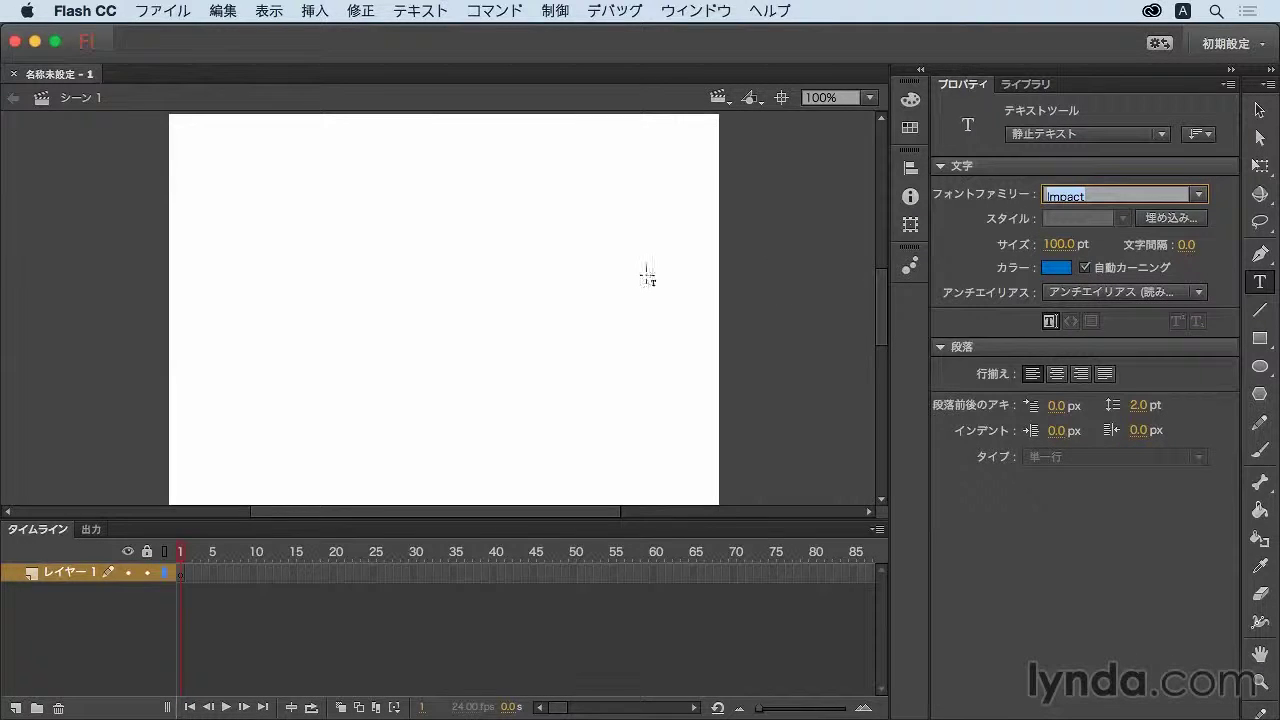
pyautogui.click(263, 280)
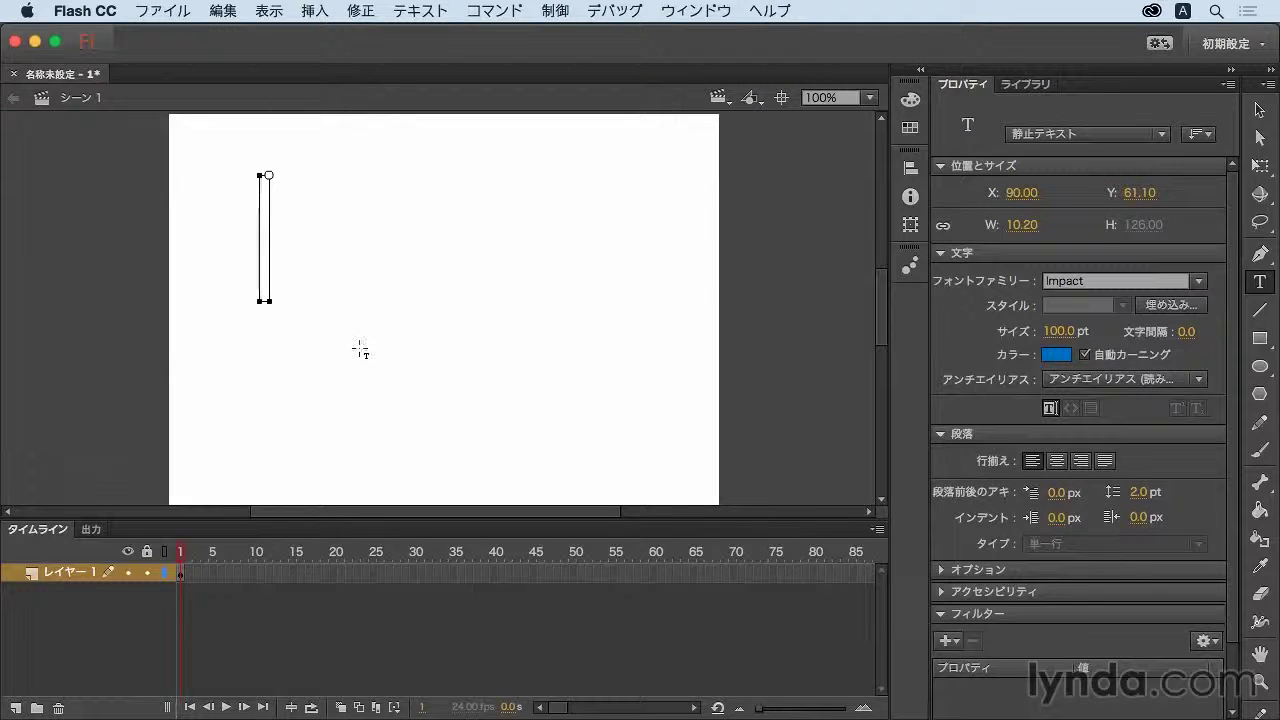
pyautogui.write('Flash')
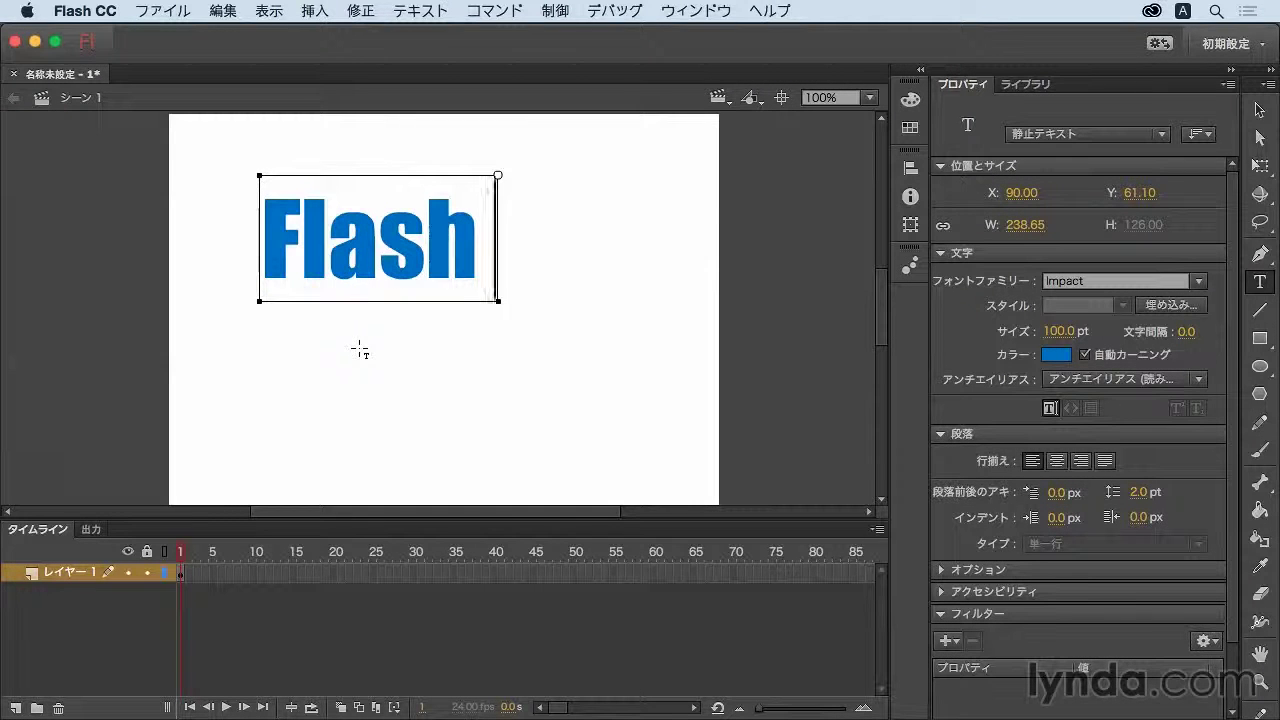
pyautogui.write(' Pro')
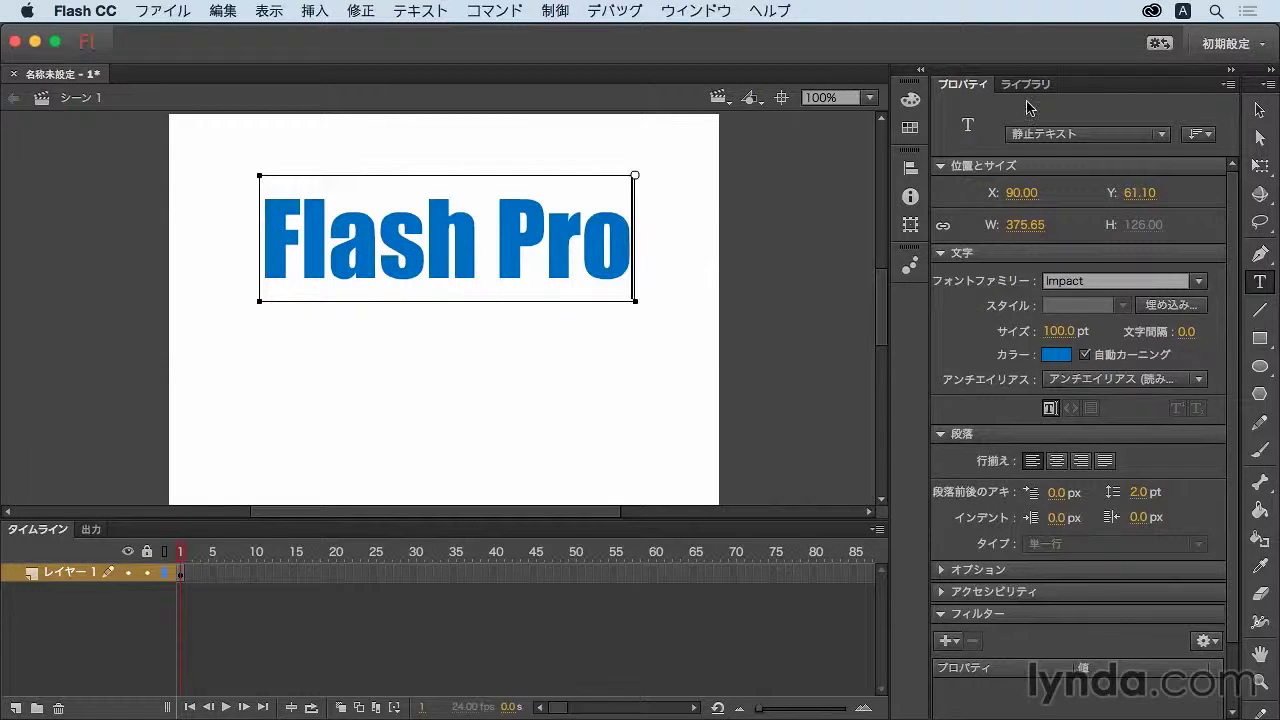
pyautogui.press('Escape')
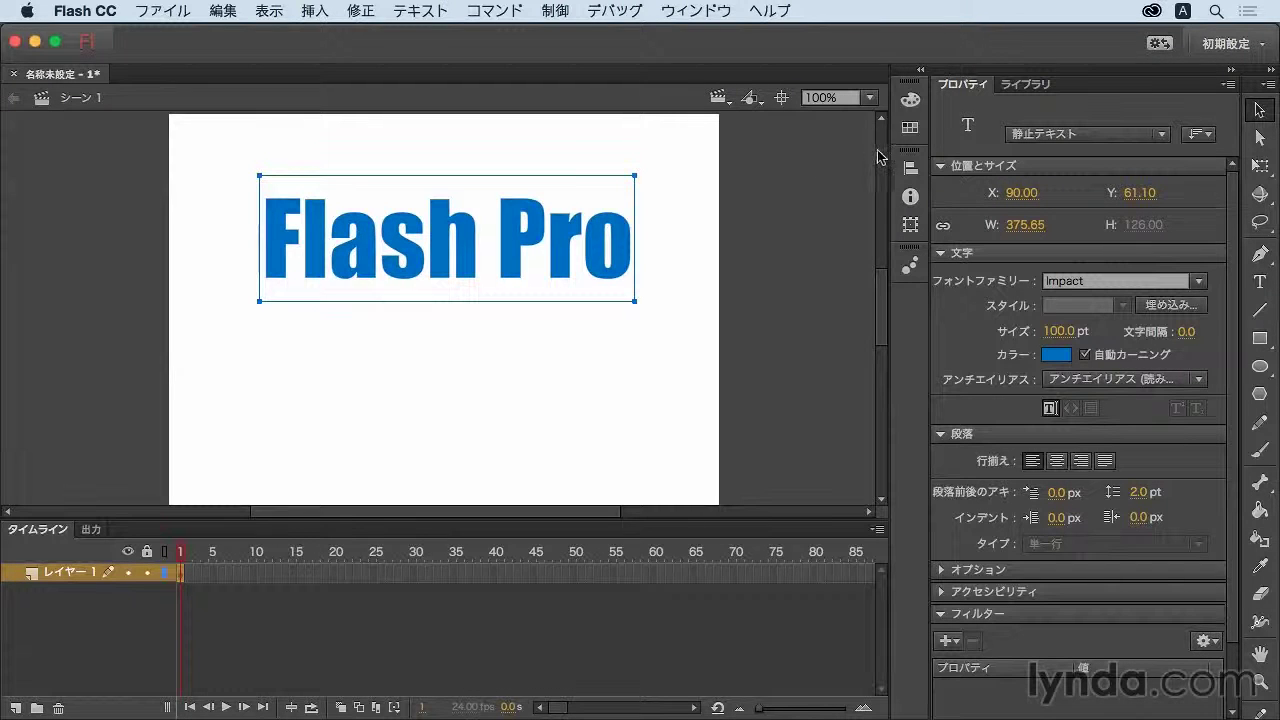
# Center the "Flash Pro" text horizontally and vertically on the stage and keep it selected.
pyautogui.click(910, 168)
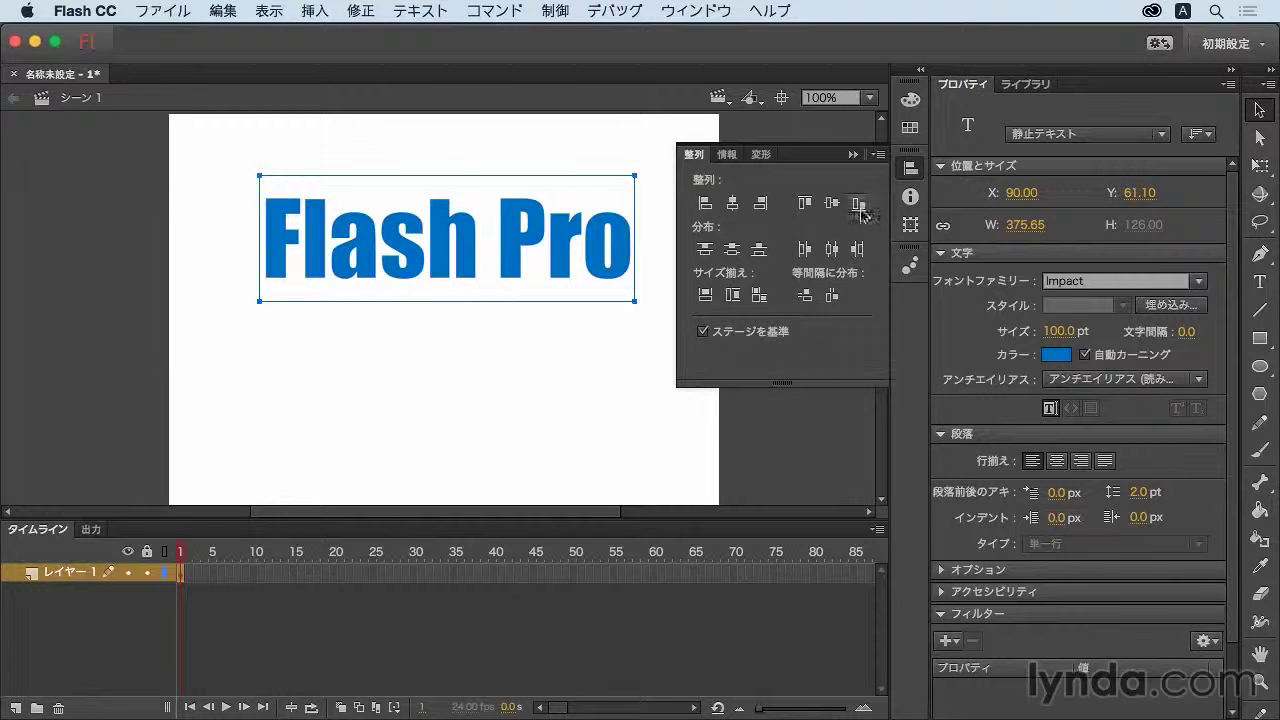
pyautogui.click(733, 203)
pyautogui.click(831, 203)
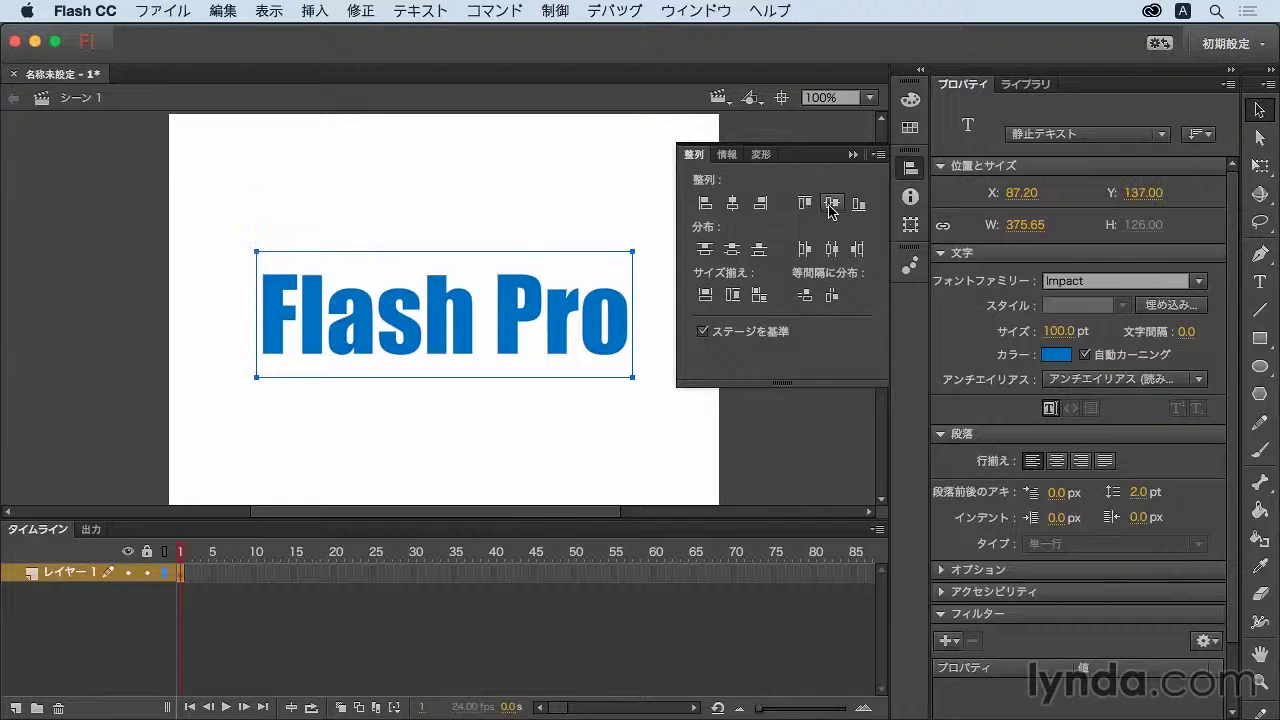
pyautogui.click(777, 443)
pyautogui.click(581, 344)
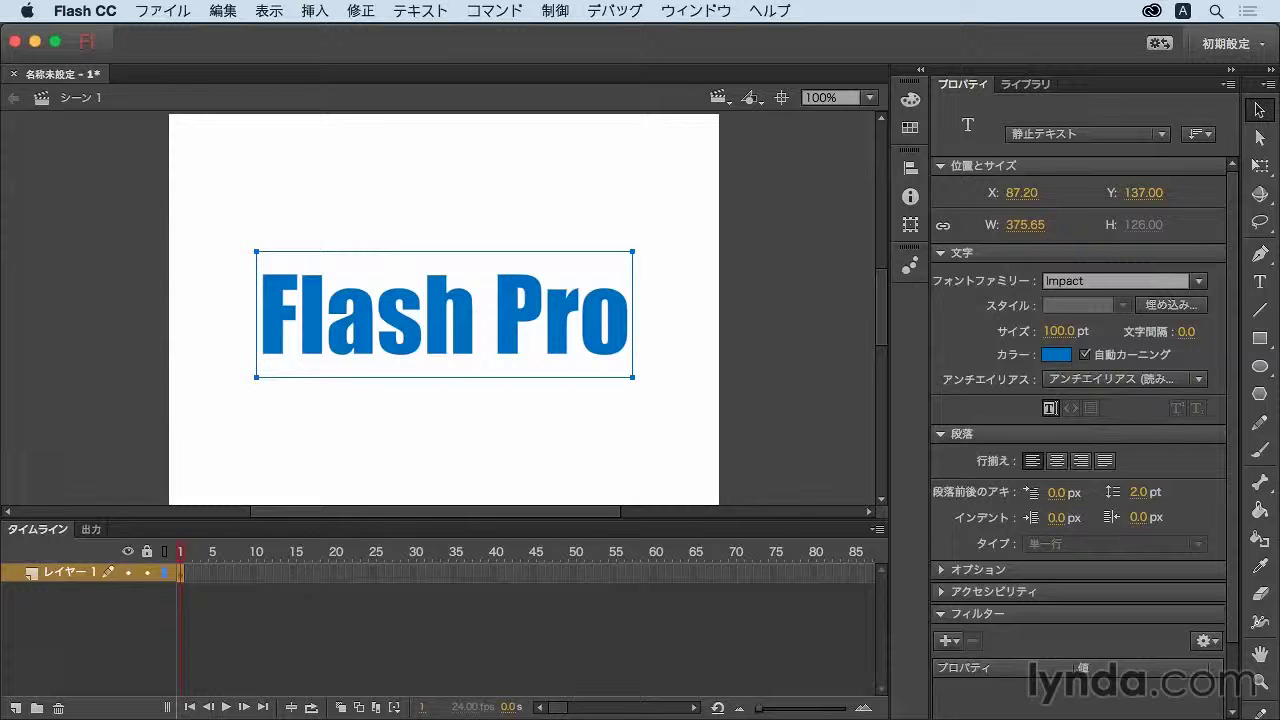
# Change the "Flash Pro" text type to input text (テキスト入力) and preview the movie.
pyautogui.click(1162, 134)
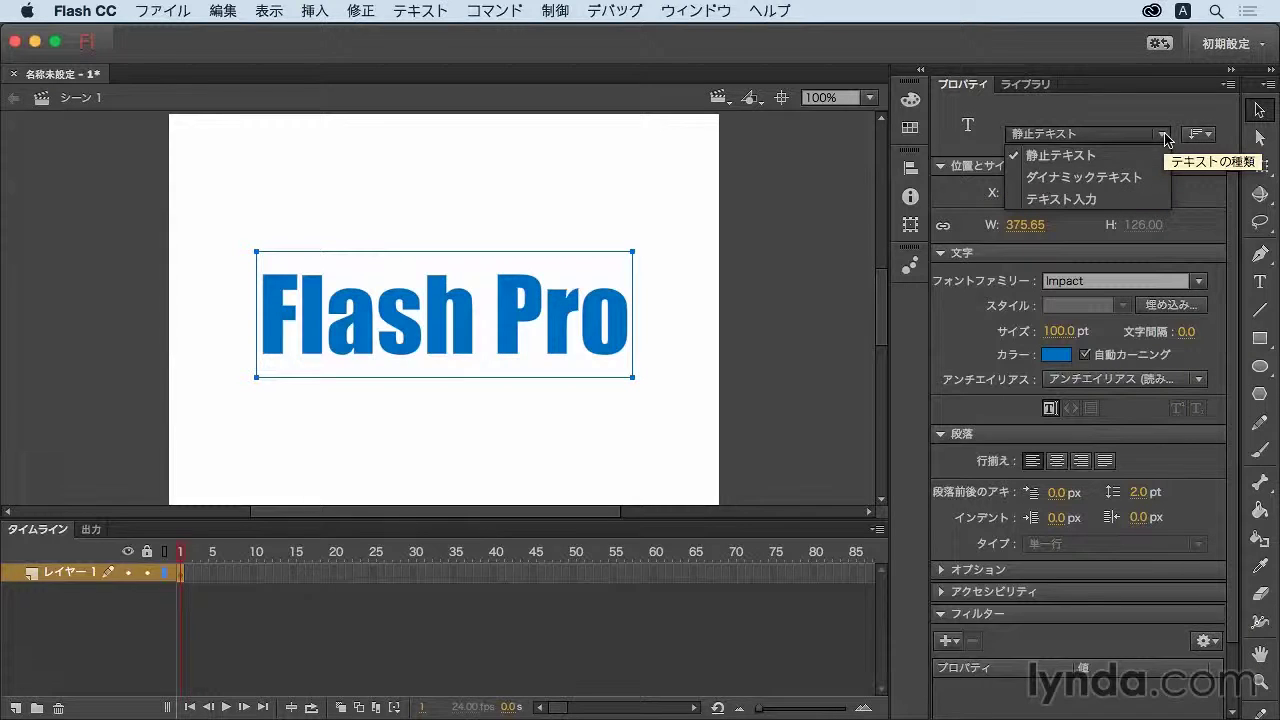
pyautogui.click(1137, 200)
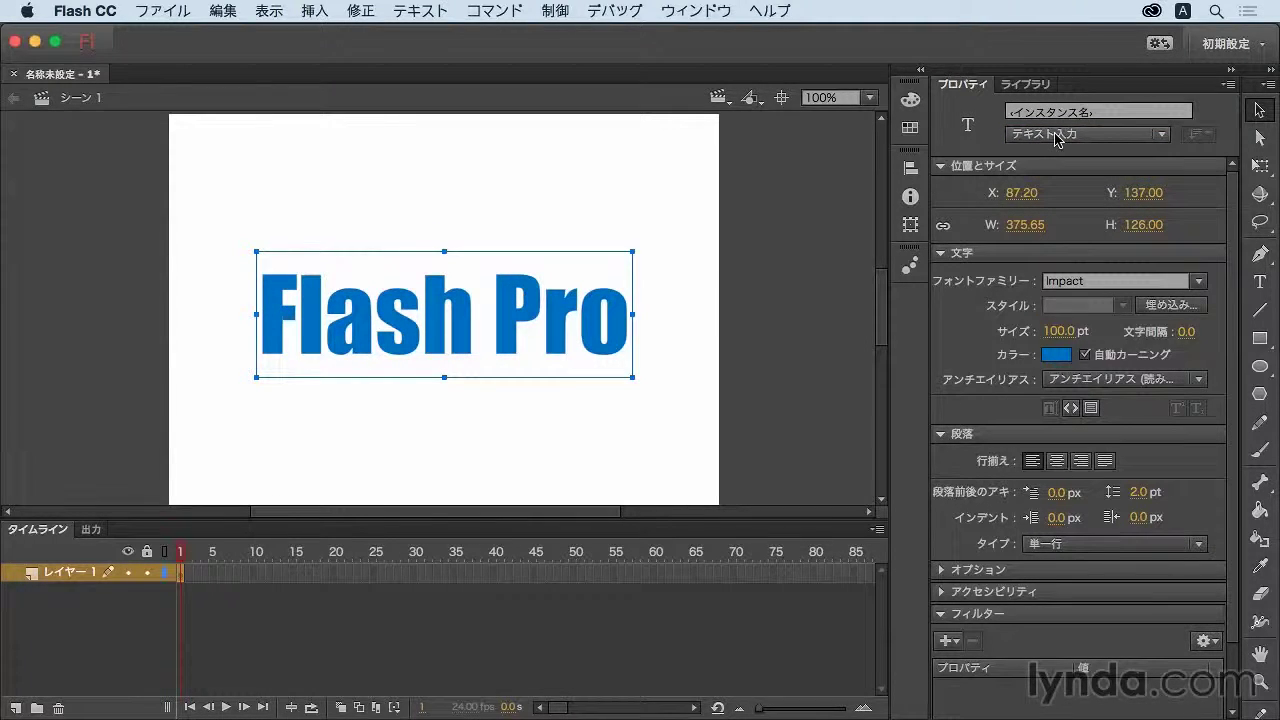
pyautogui.click(558, 16)
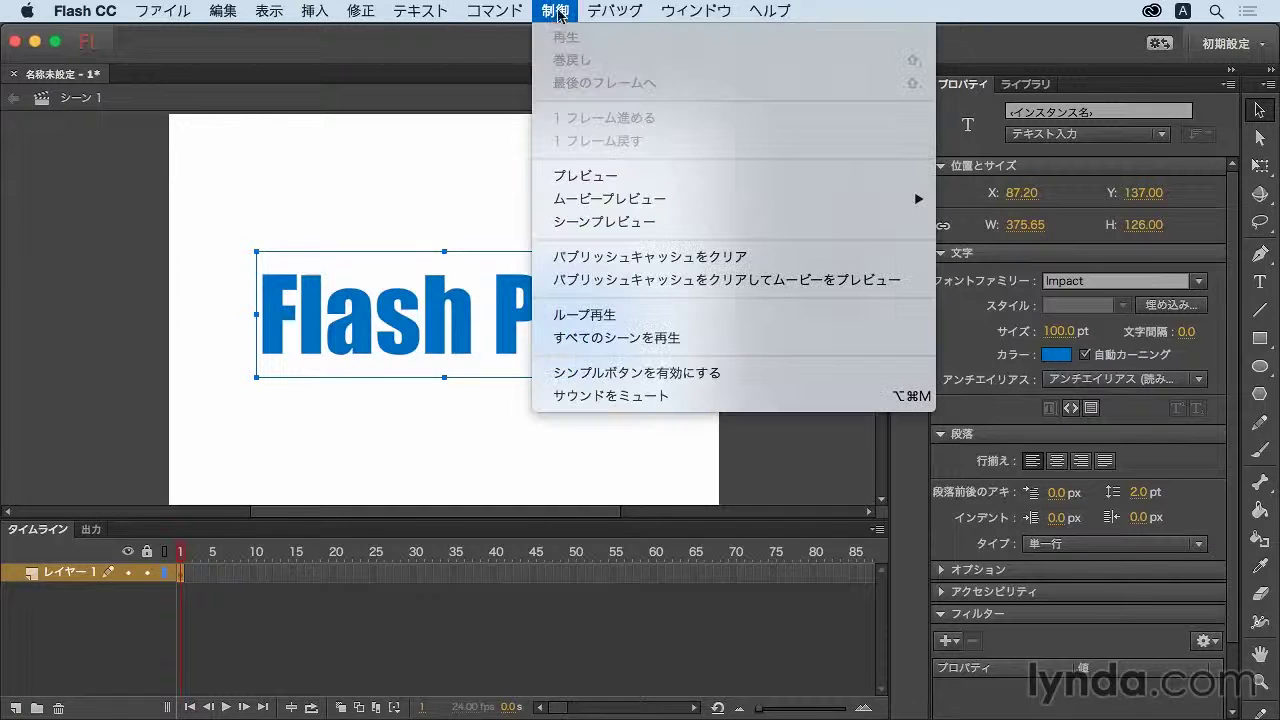
pyautogui.click(620, 177)
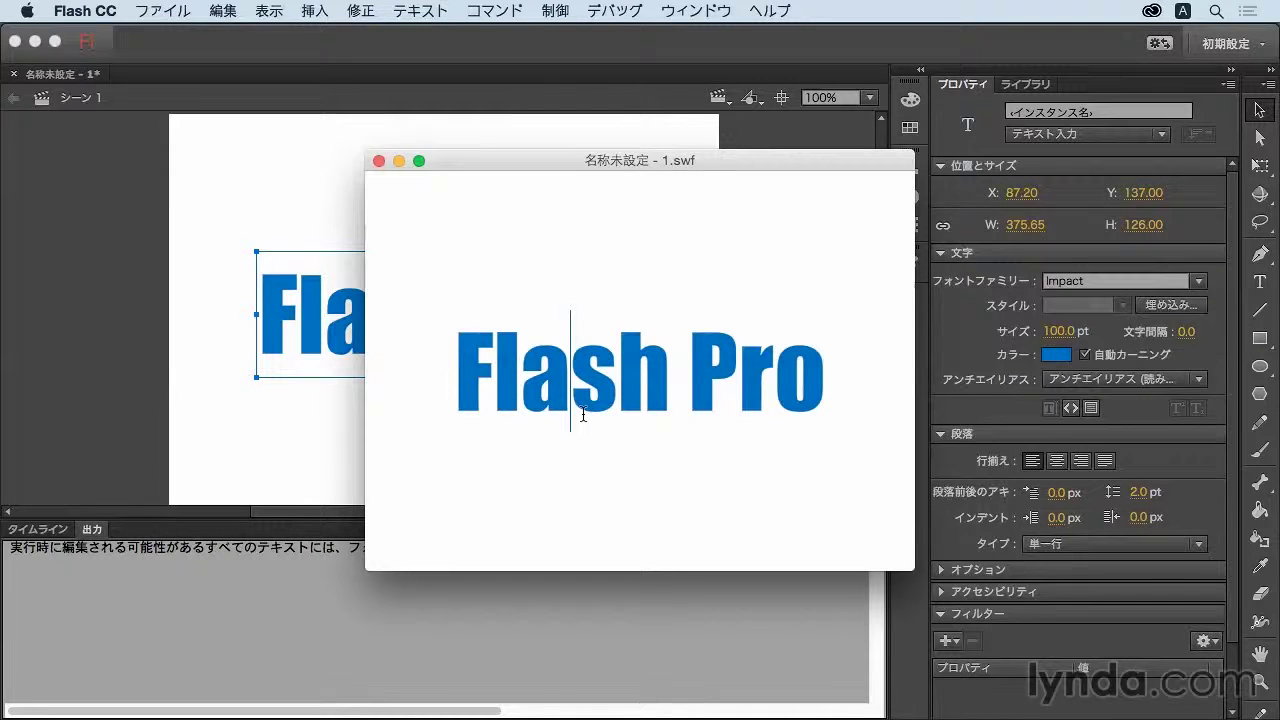
# Test editing in the preview by deleting and retyping the "a" and the "F" of "Flash".
pyautogui.press('BackSpace')
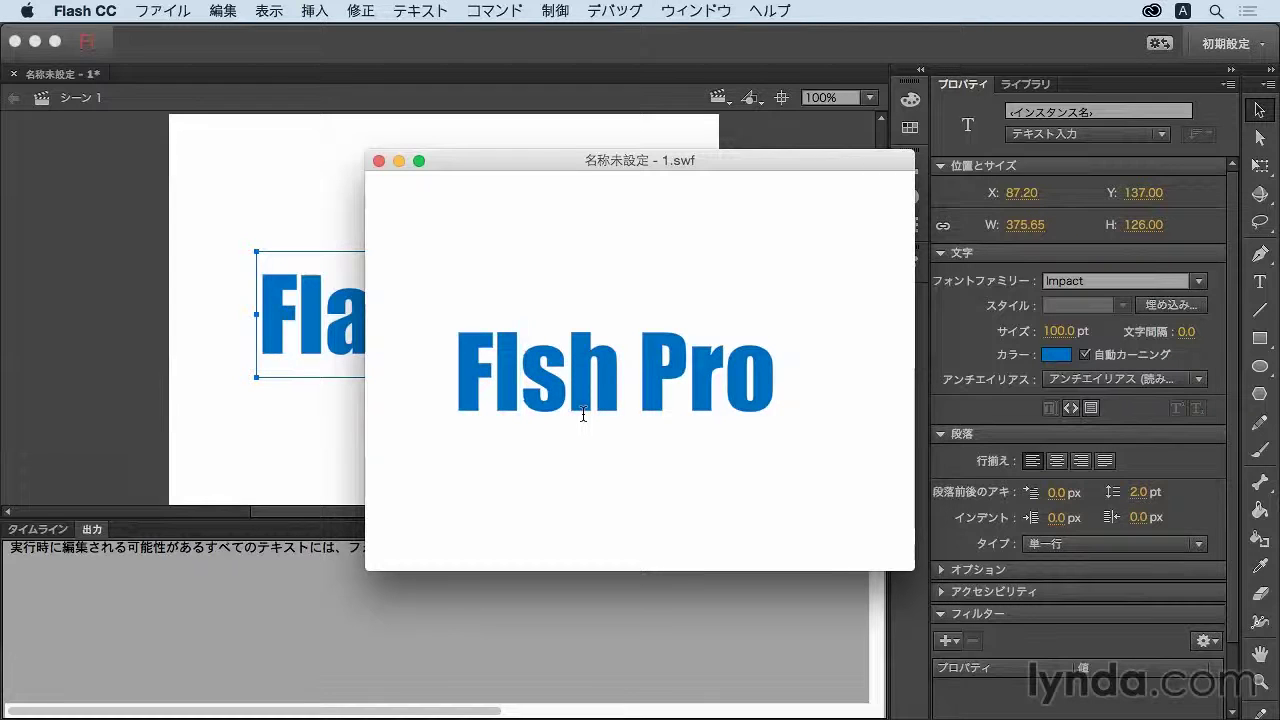
pyautogui.write('a')
pyautogui.press('Left')
pyautogui.press('BackSpace')
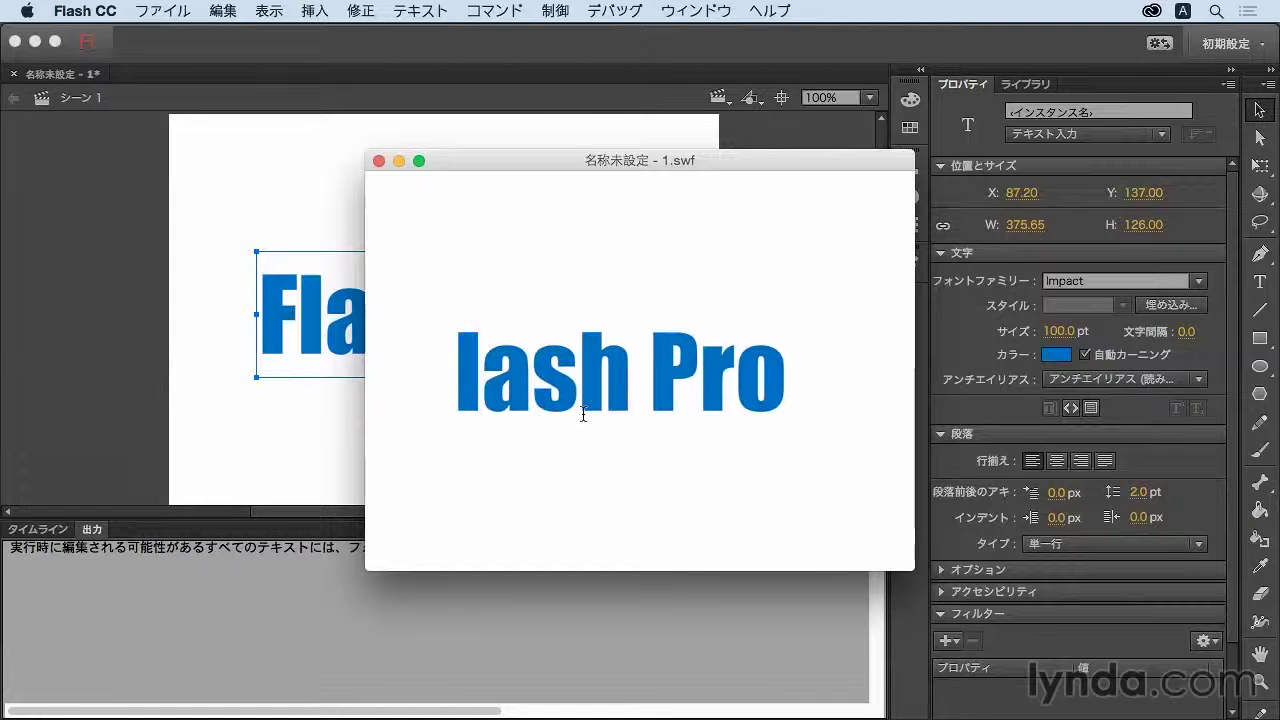
pyautogui.write('F')
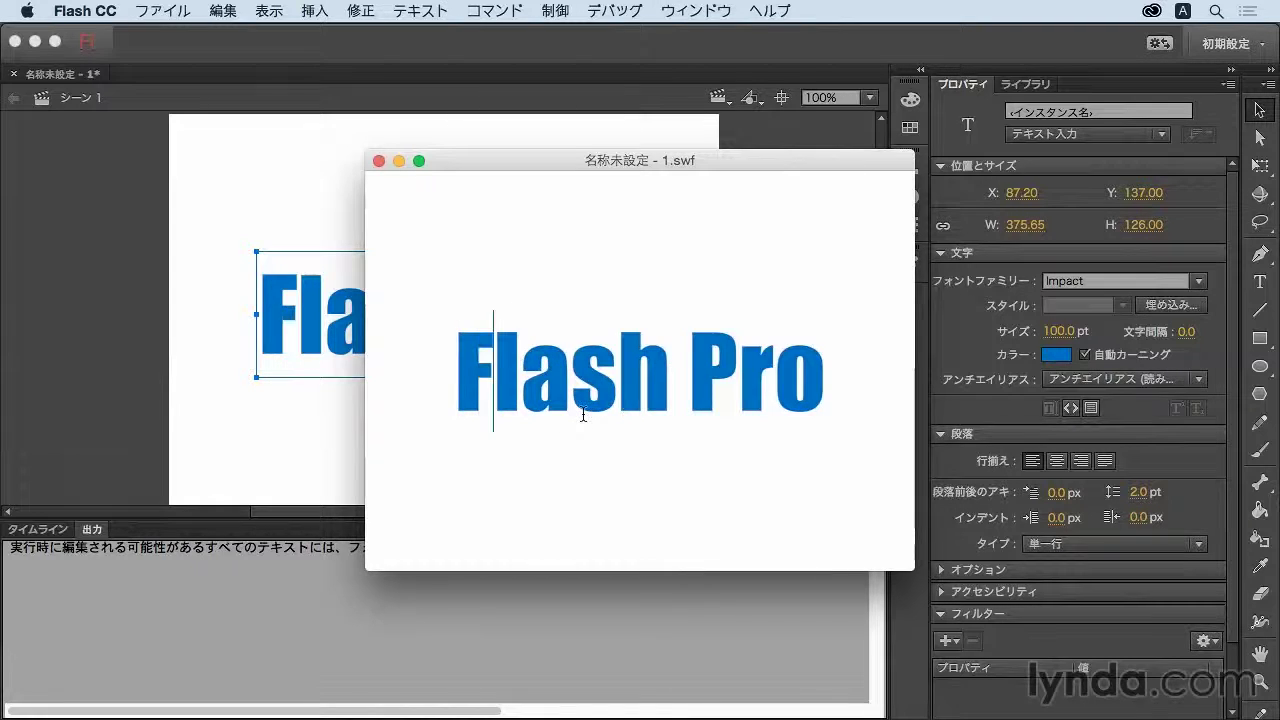
pyautogui.press('BackSpace')
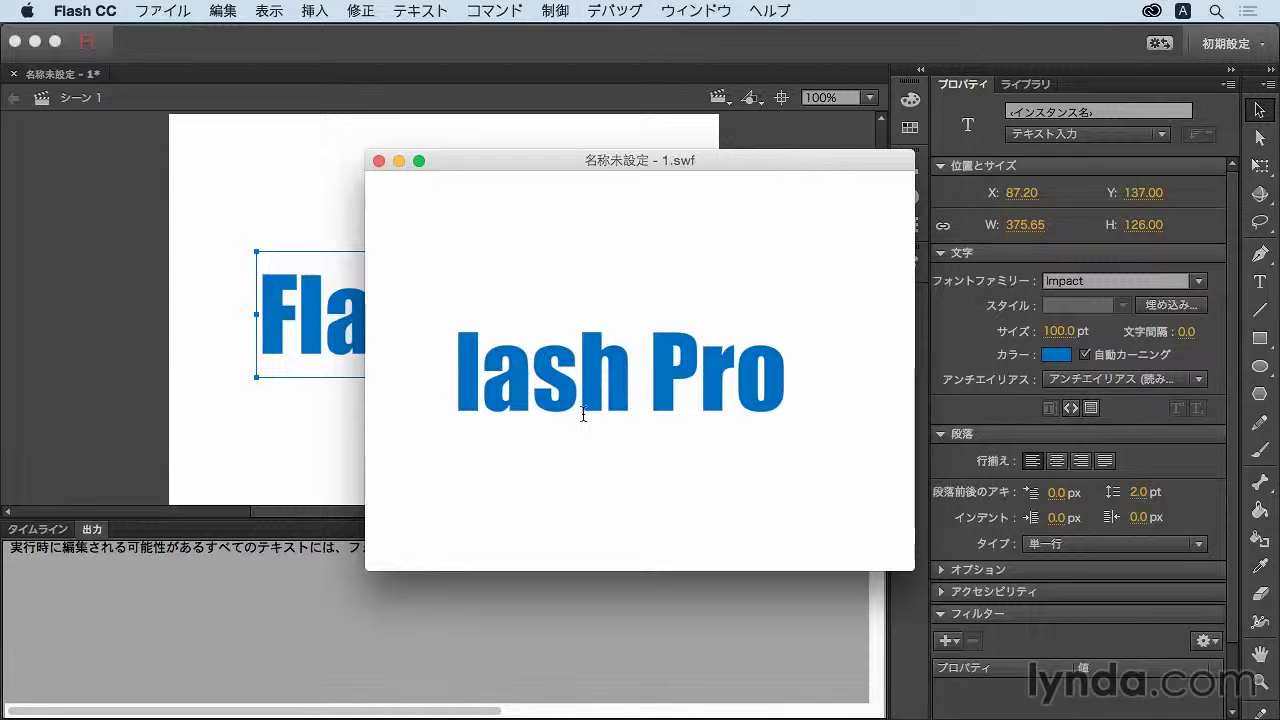
pyautogui.write('F')
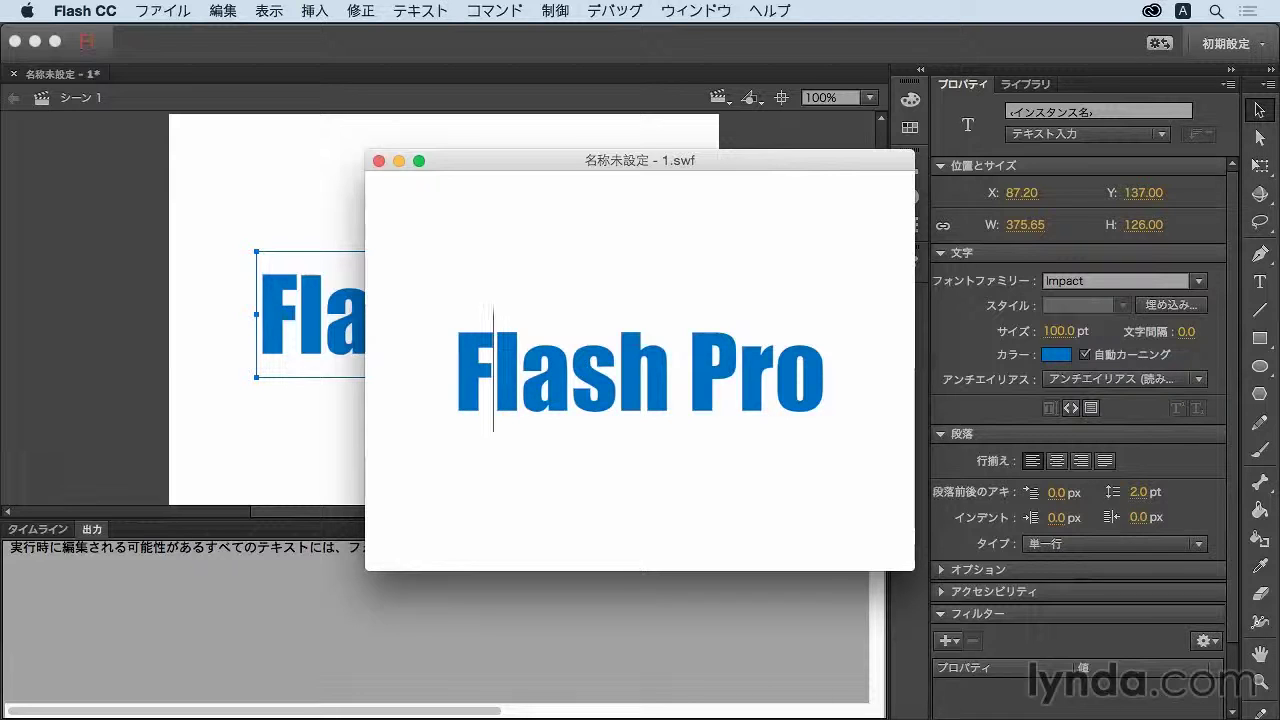
# Test text selection in the preview, retype "Pro" over the selected second word, and close the preview window.
pyautogui.hotkey('shift', 'Left')
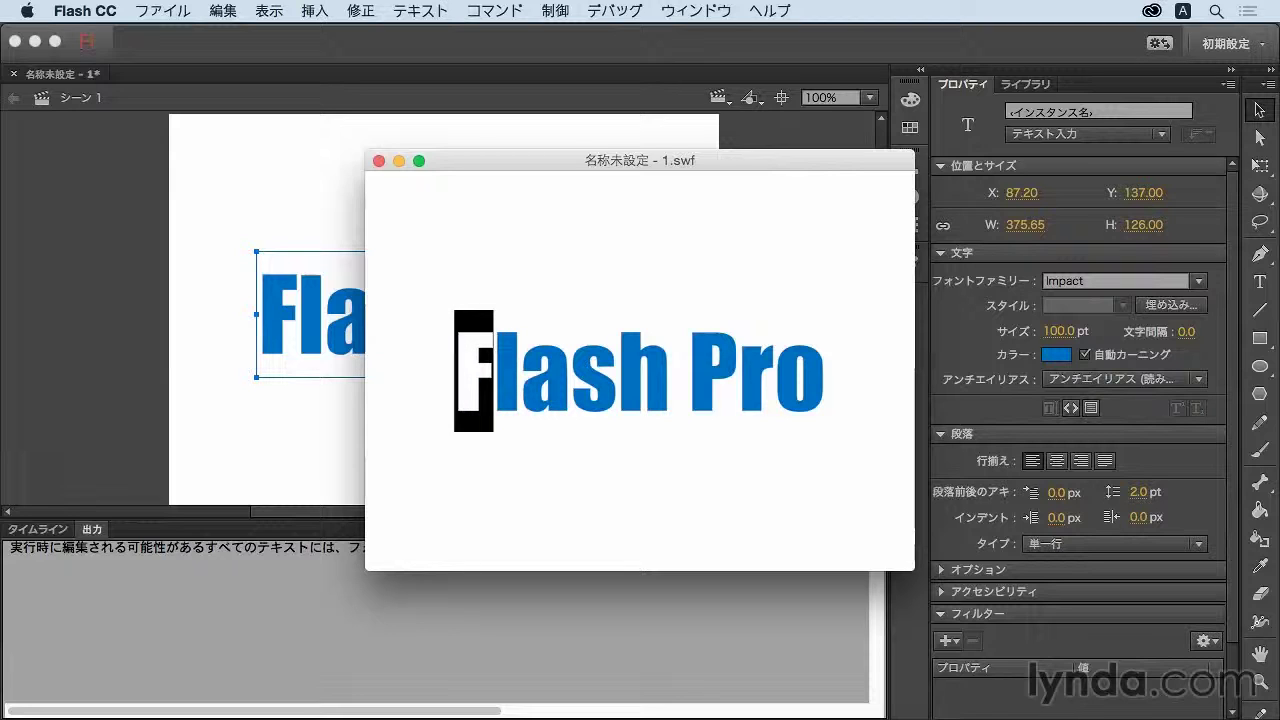
pyautogui.press('Right')
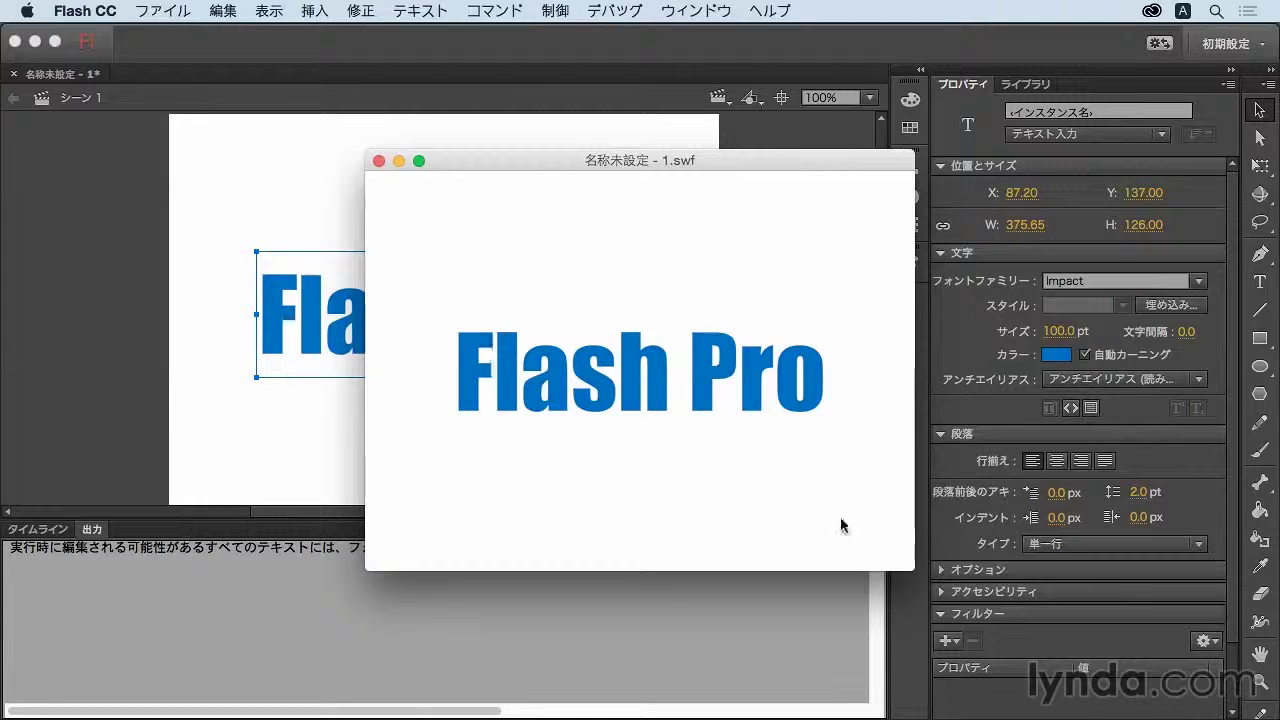
pyautogui.hotkey('shift', 'Right')
pyautogui.hotkey('shift', 'Right')
pyautogui.hotkey('shift', 'Right')
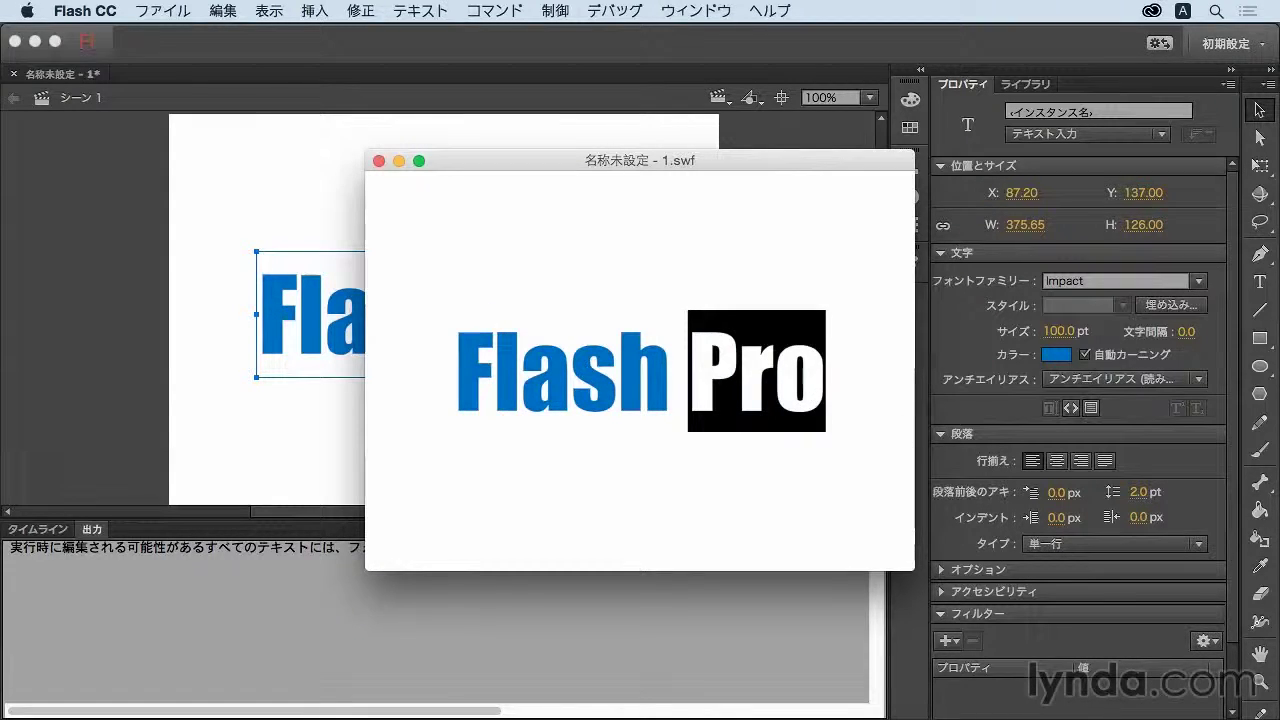
pyautogui.write('P')
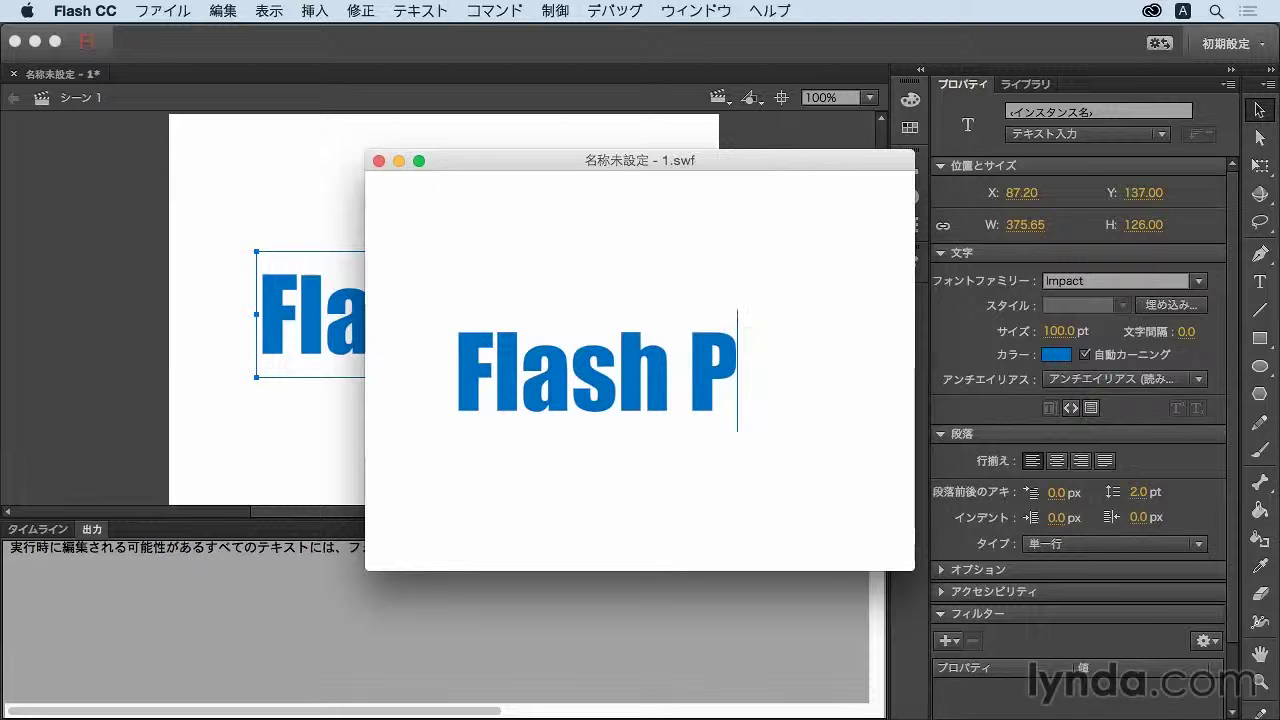
pyautogui.write('ro')
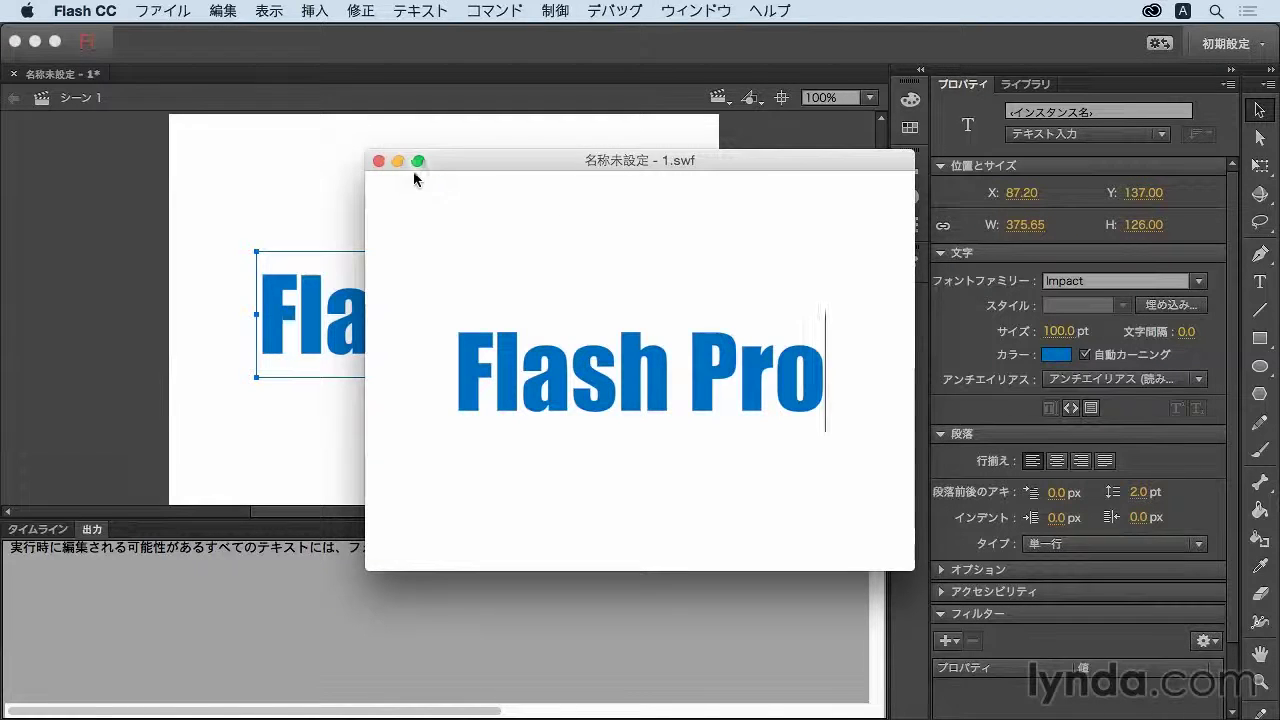
pyautogui.click(378, 161)
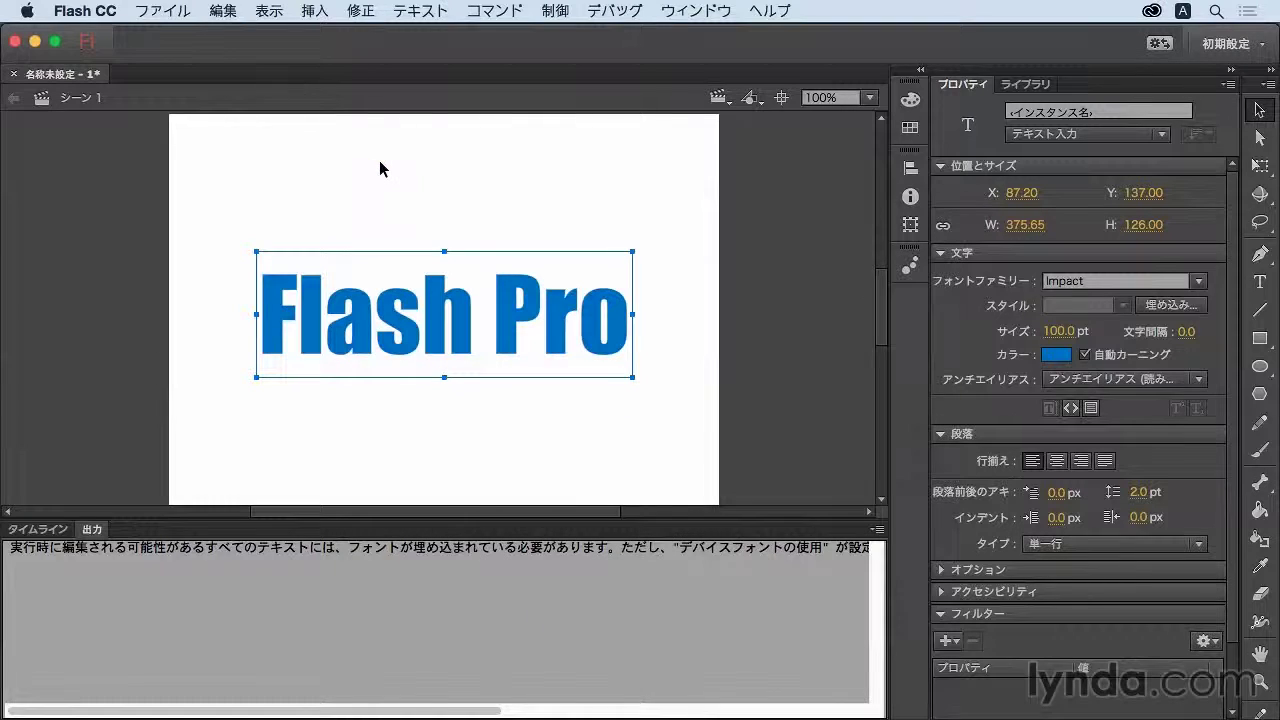
# Change the input text's font family to the device font _ゴシック and preview the movie.
pyautogui.click(1199, 282)
pyautogui.moveTo(1272, 455); pyautogui.dragTo(1275, 316)
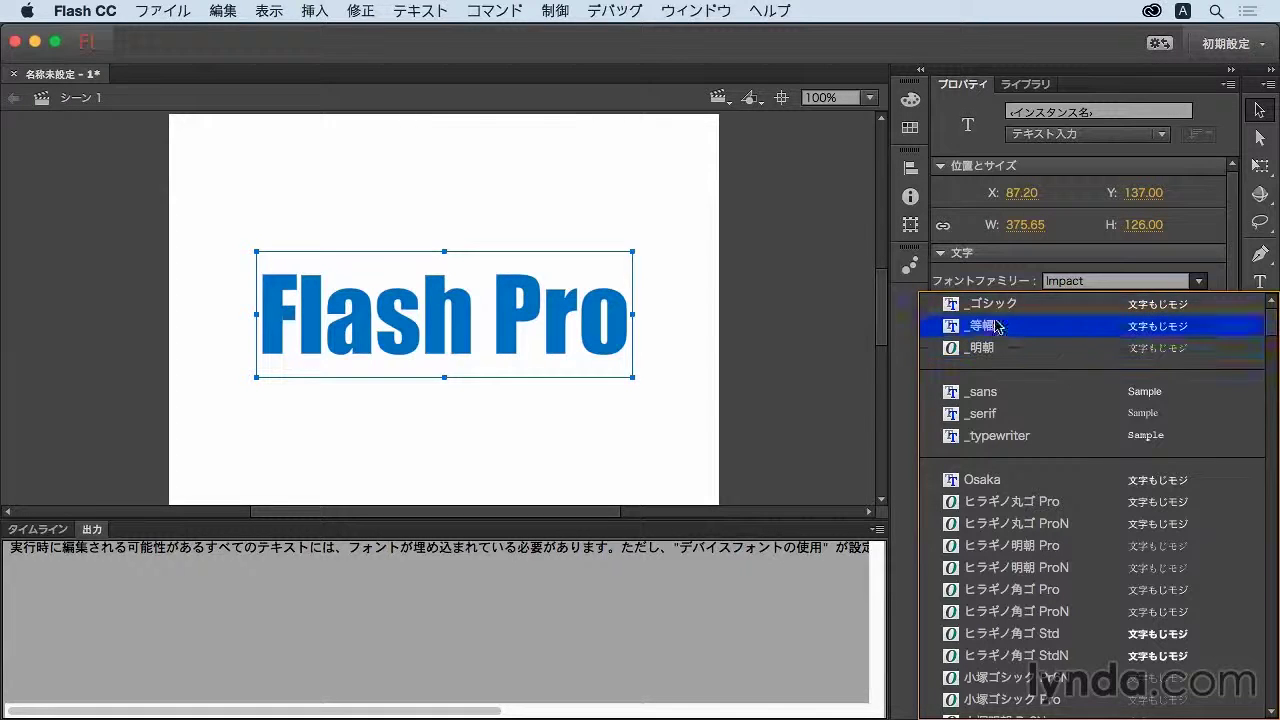
pyautogui.click(1000, 314)
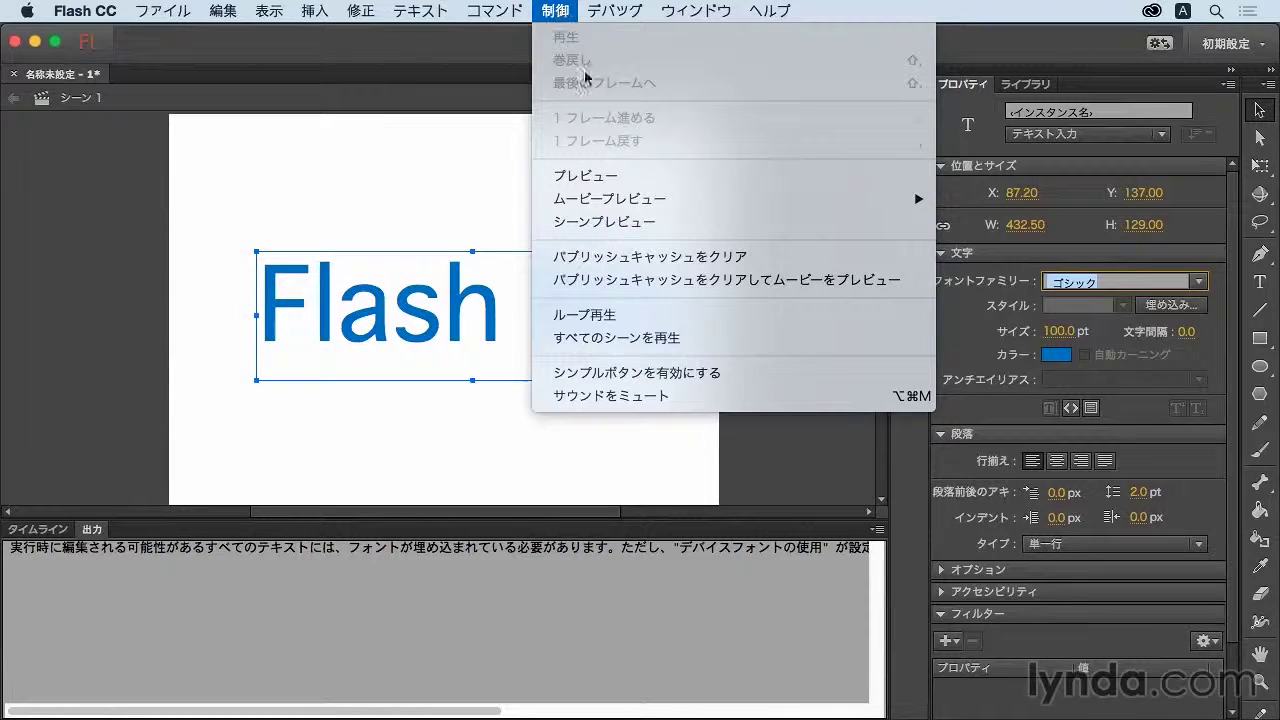
pyautogui.click(643, 175)
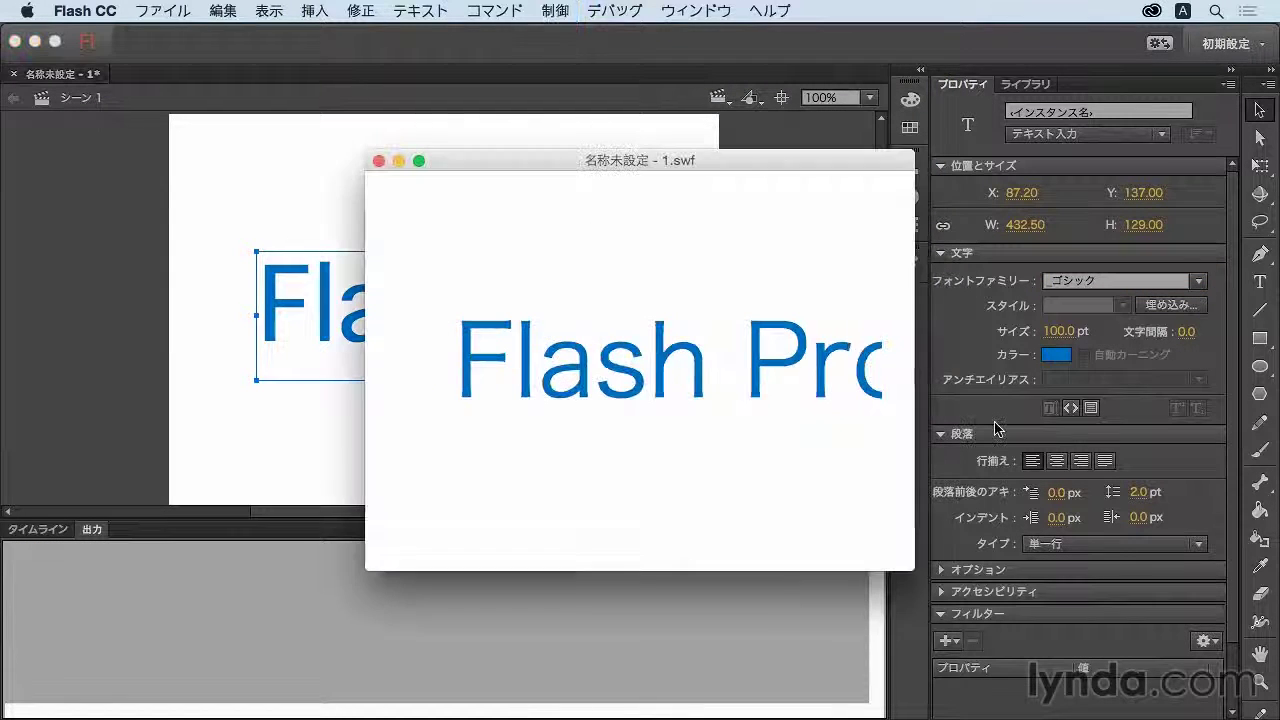
# Replace the capital "F" and "P" in the preview's text with lowercase "f" and "p".
pyautogui.click(508, 368)
pyautogui.moveTo(508, 368); pyautogui.dragTo(453, 368)
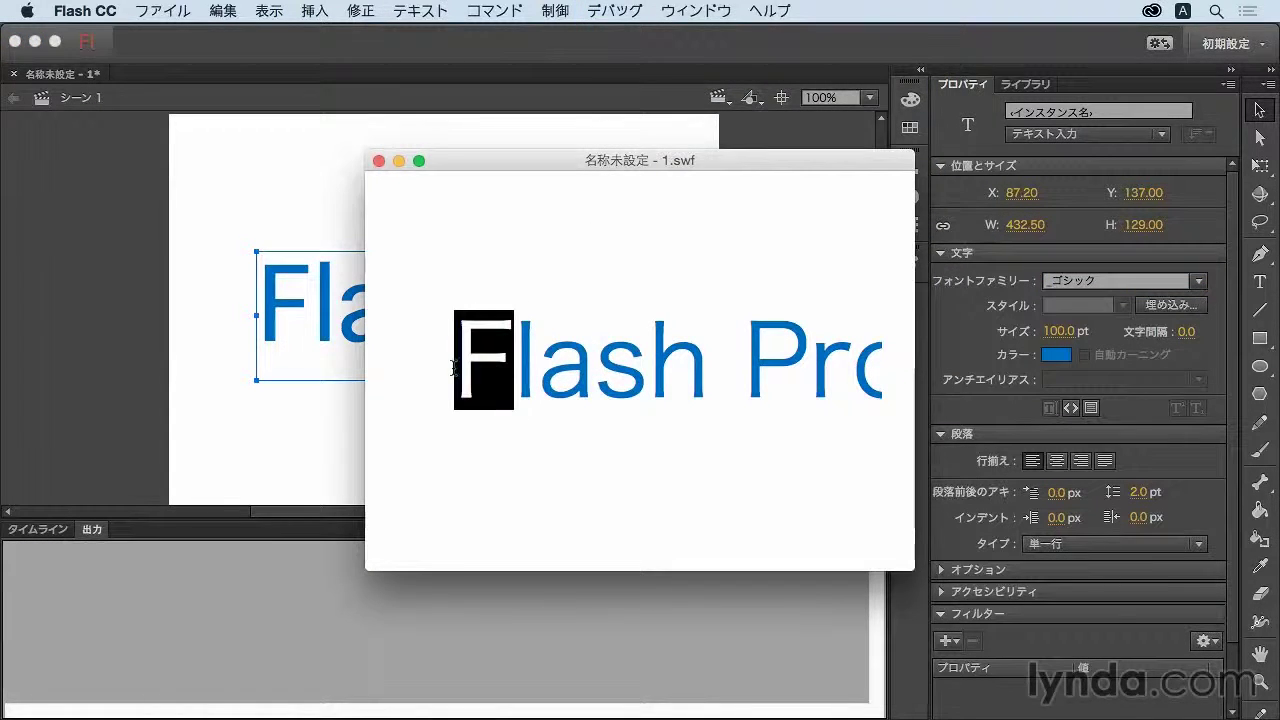
pyautogui.write('f')
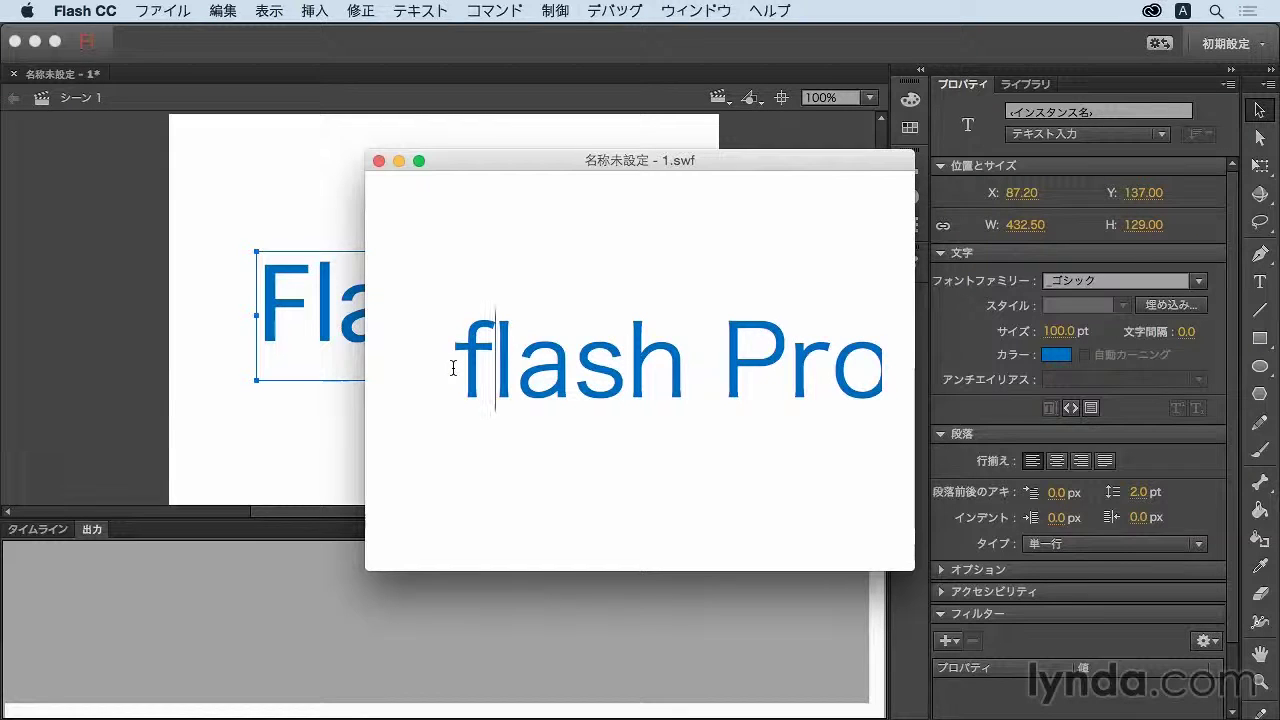
pyautogui.moveTo(727, 352); pyautogui.dragTo(749, 372)
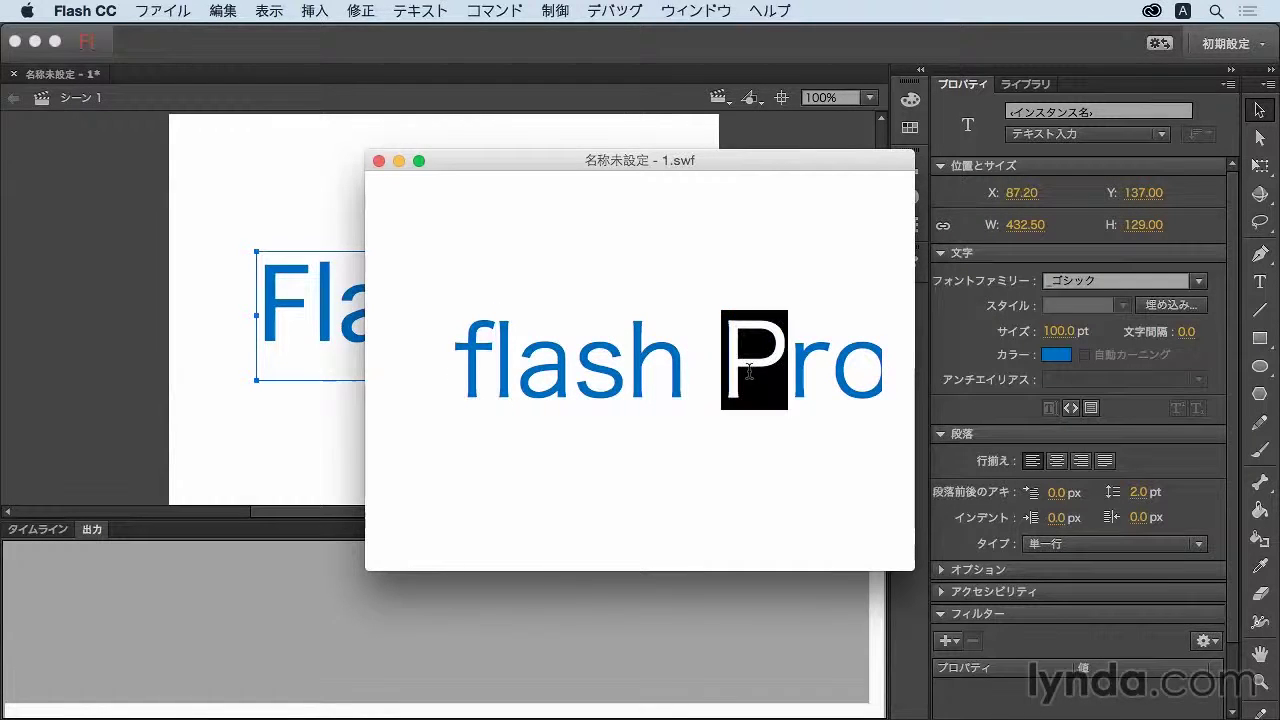
pyautogui.write('p')
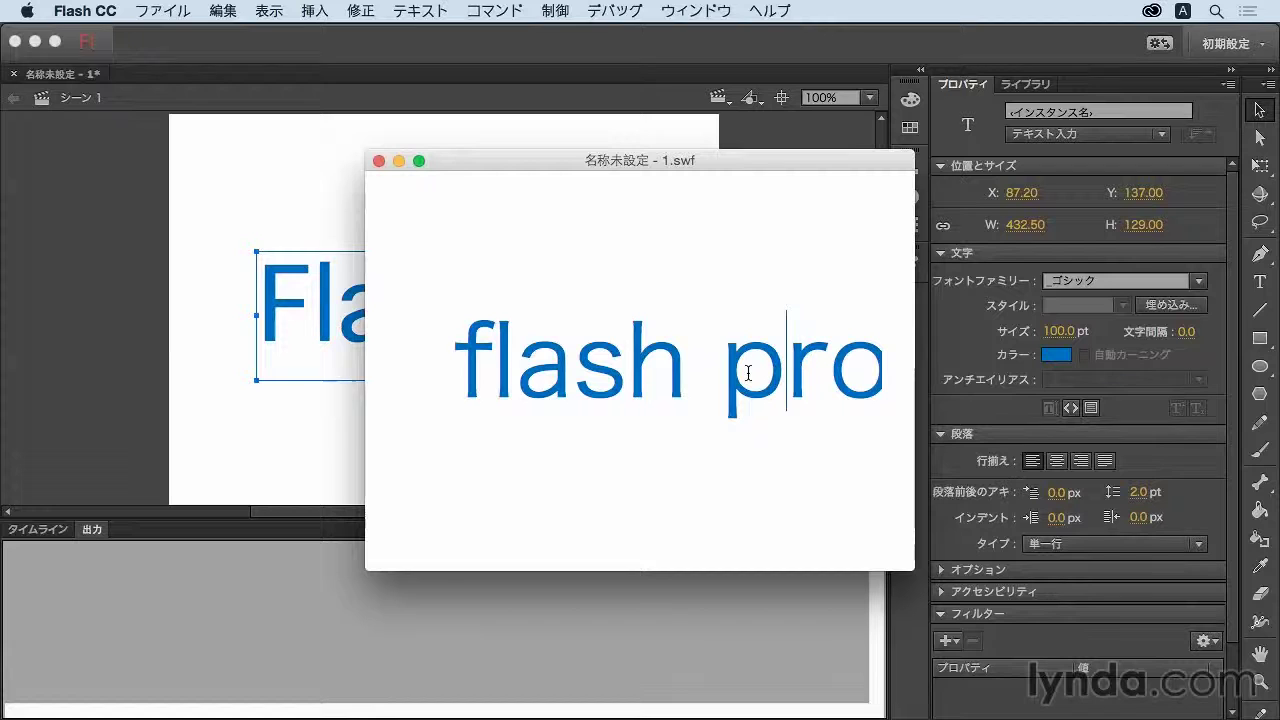
# Select the word "pro" in the preview's text field and replace it with "2015".
pyautogui.press('Left')
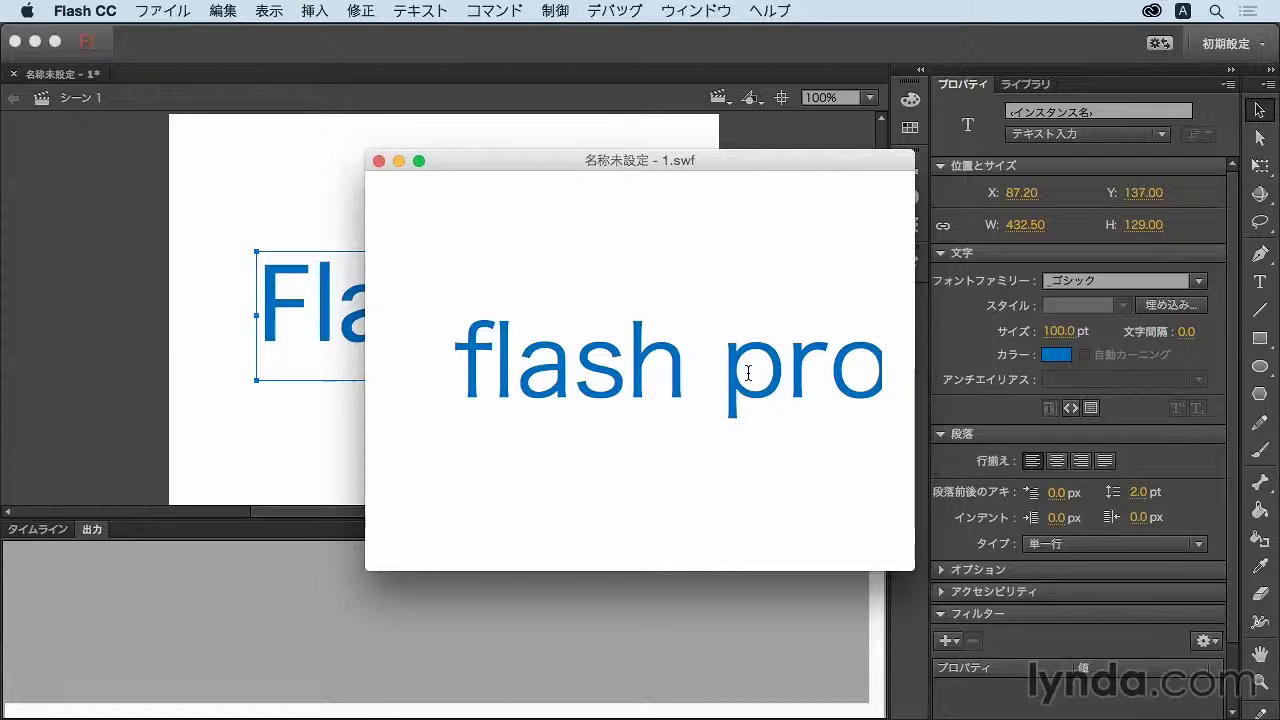
pyautogui.hotkey('shift', 'Right')
pyautogui.hotkey('shift', 'Right')
pyautogui.hotkey('shift', 'Right')
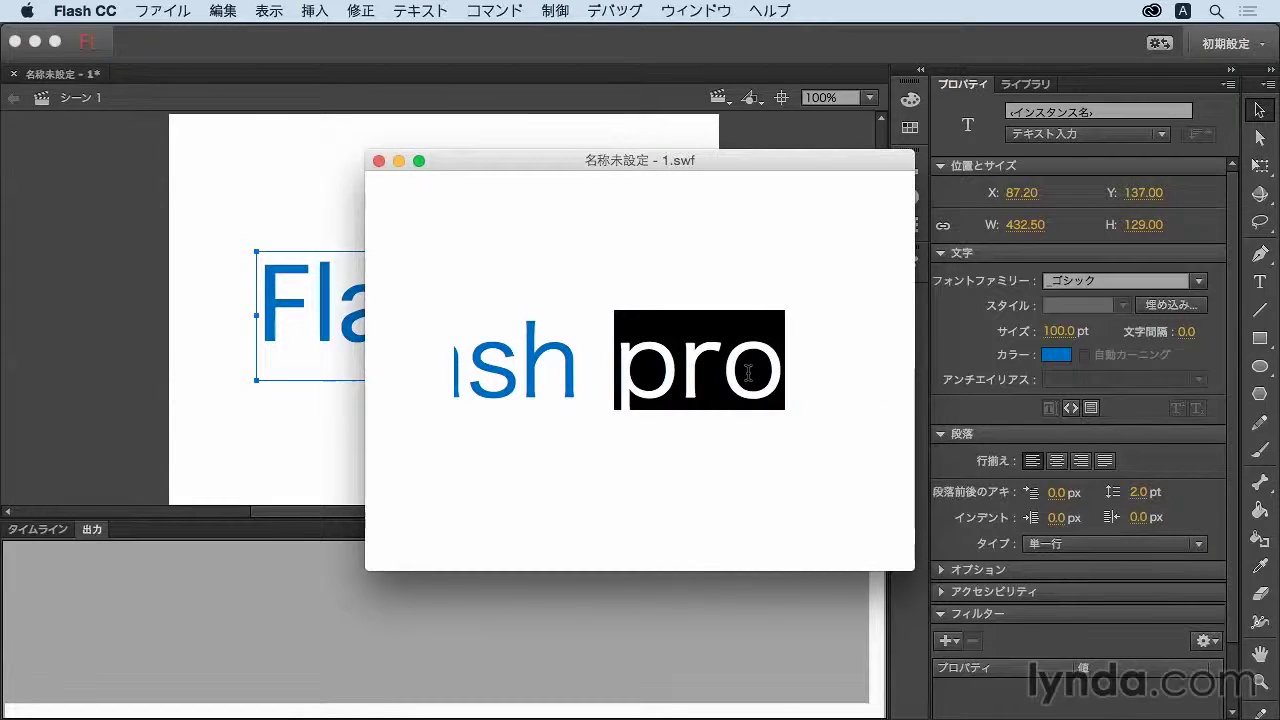
pyautogui.write('2015')
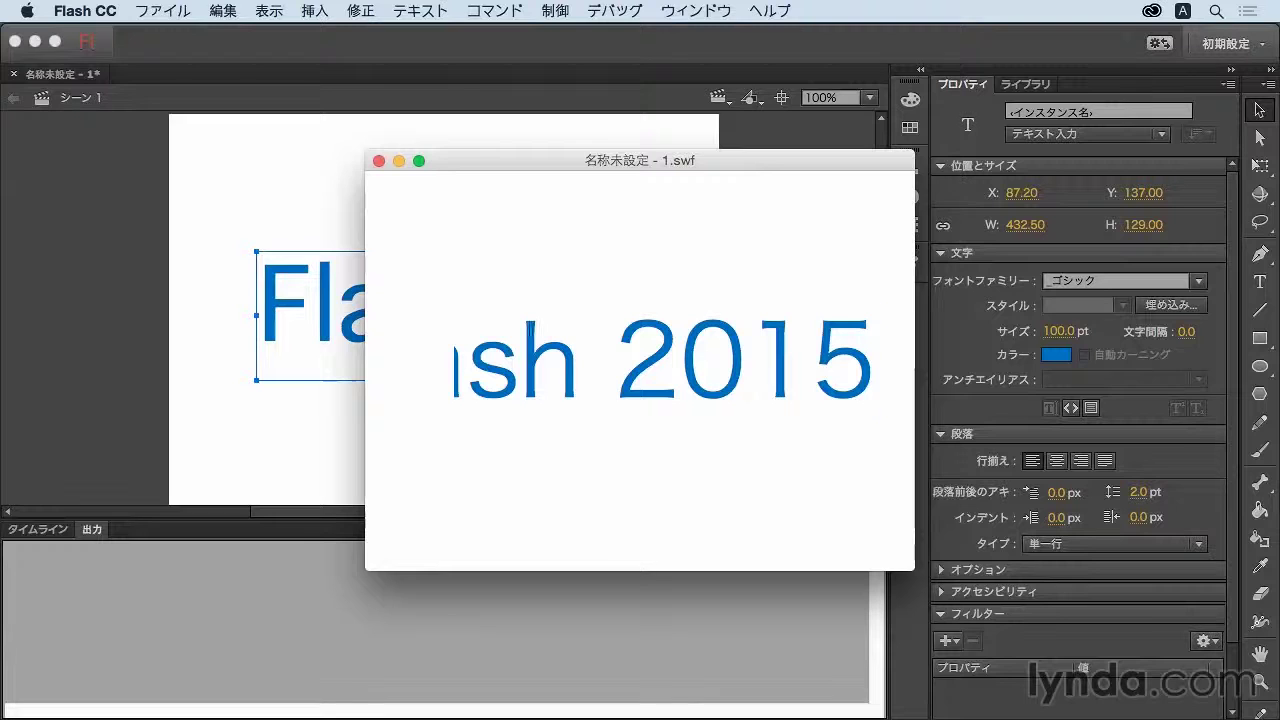
# Change the text object's type from input text to ダイナミックテキスト (dynamic text) and preview the movie.
pyautogui.click(379, 161)
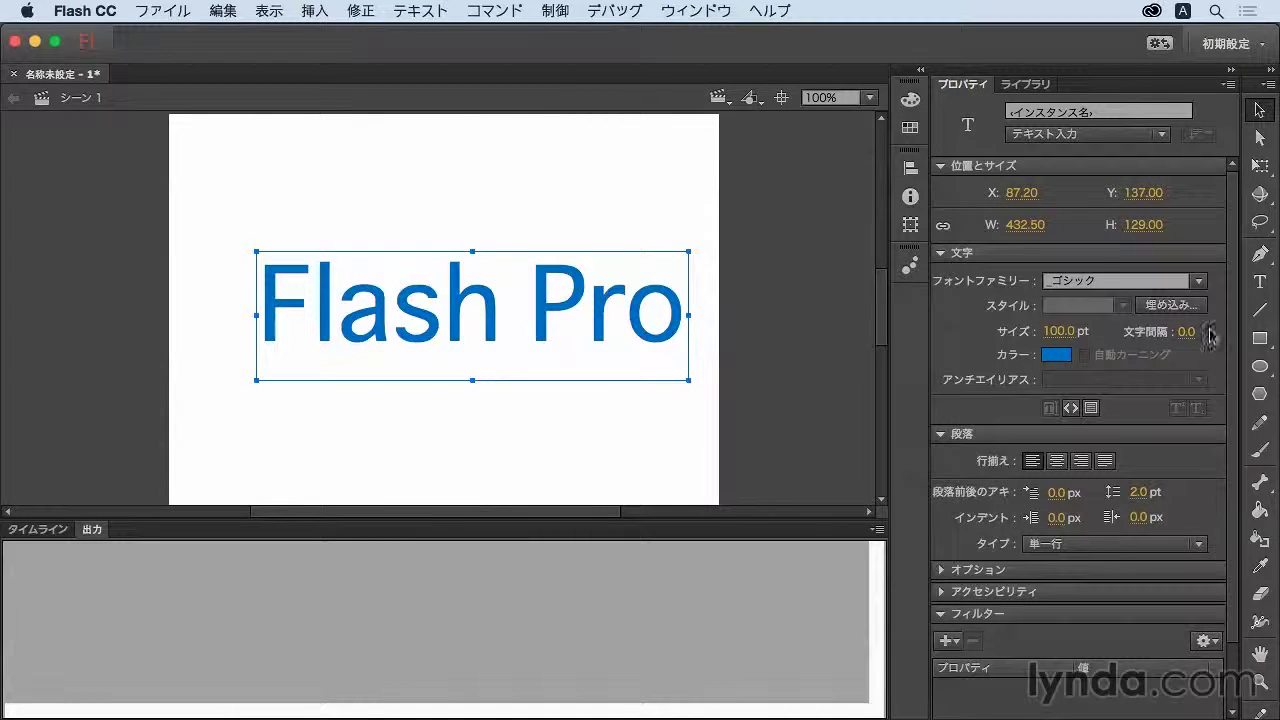
pyautogui.click(1161, 134)
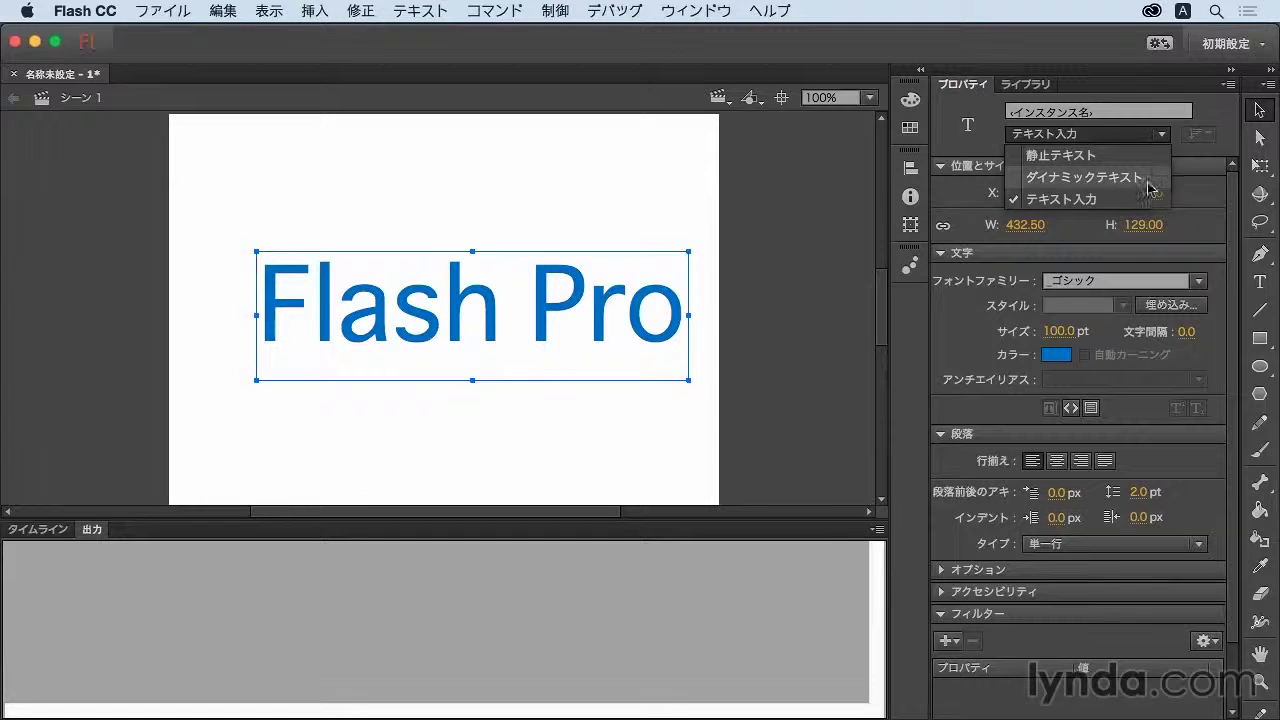
pyautogui.click(1145, 177)
pyautogui.click(556, 11)
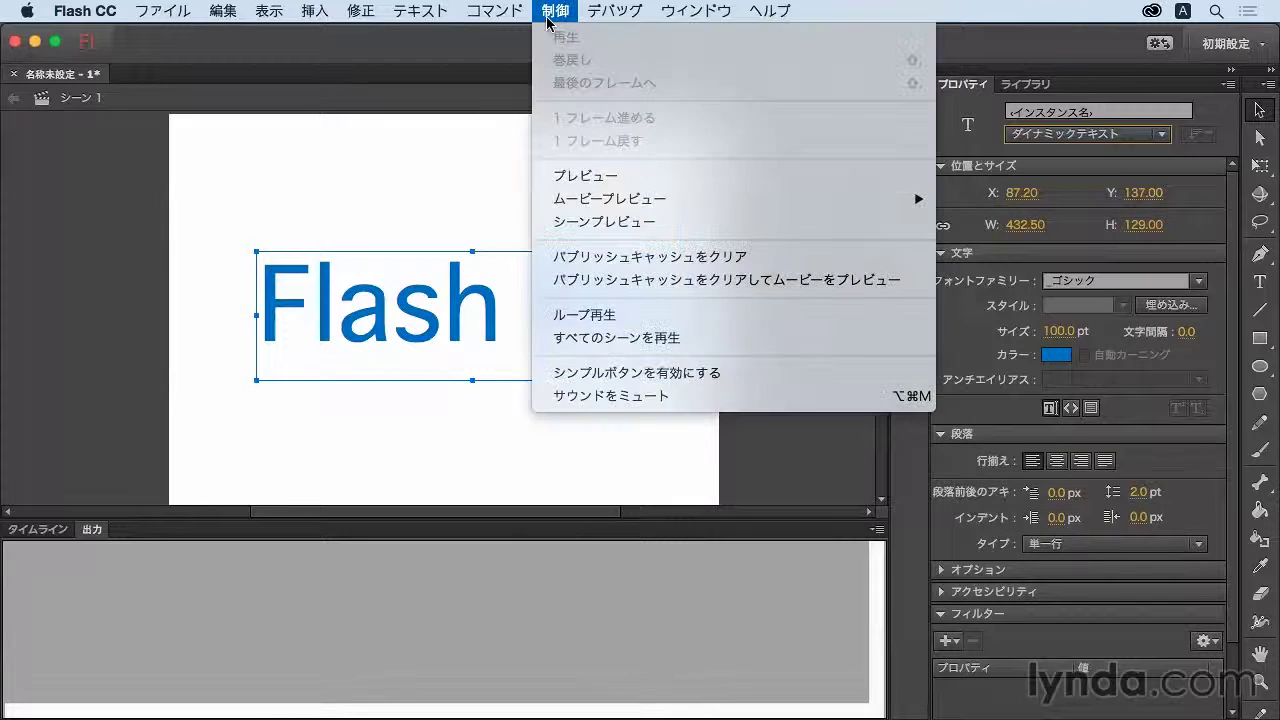
pyautogui.click(580, 176)
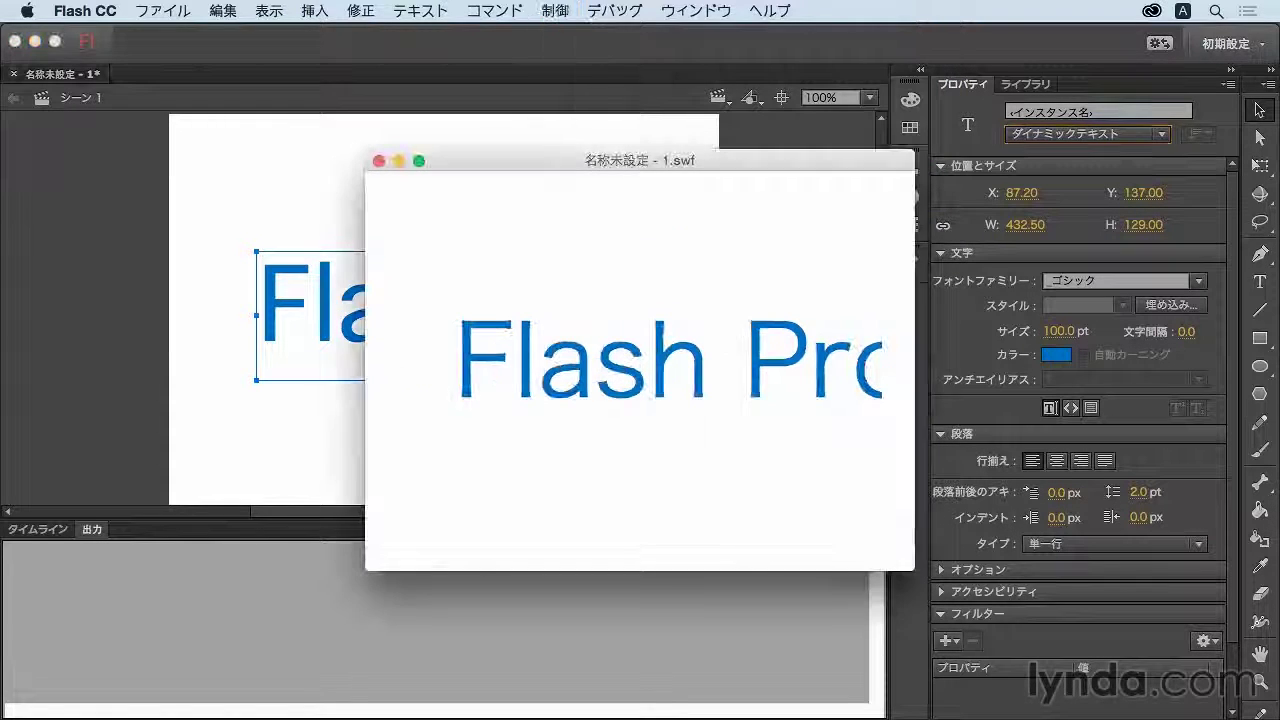
# Test text selection on the word "Flash" in the dynamic text preview and close the preview window.
pyautogui.moveTo(712, 366); pyautogui.dragTo(459, 342)
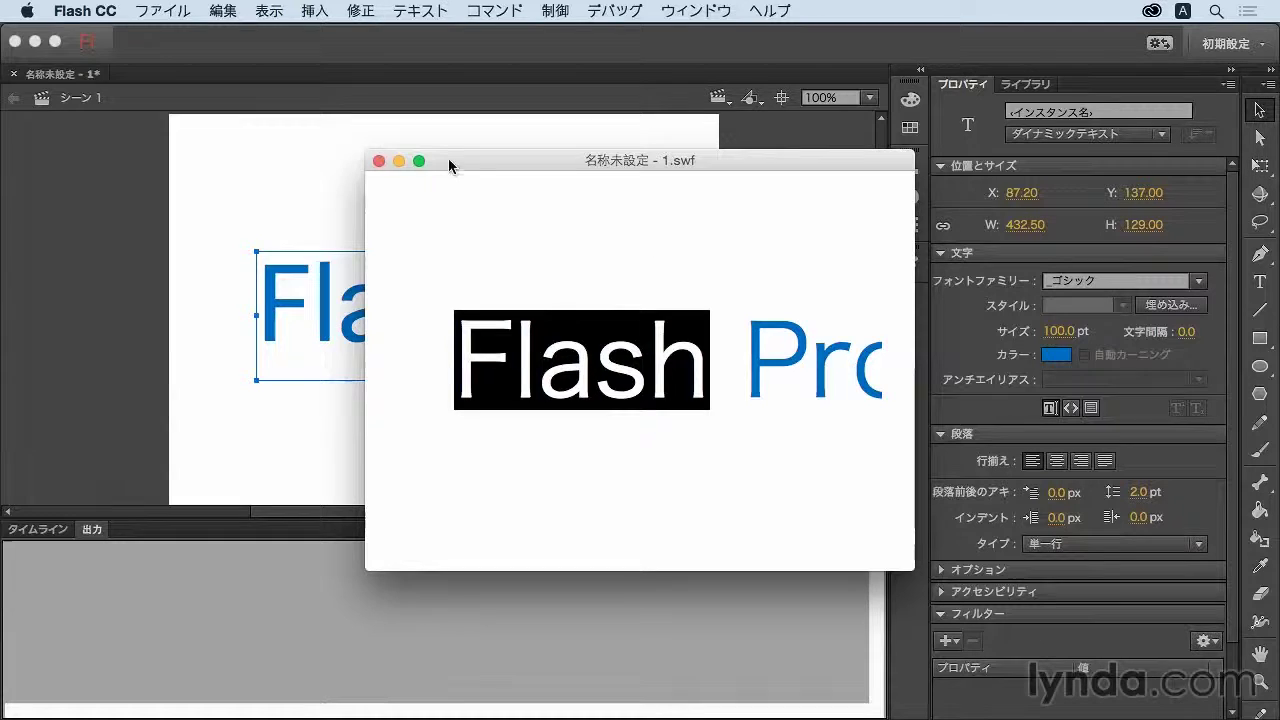
pyautogui.click(380, 162)
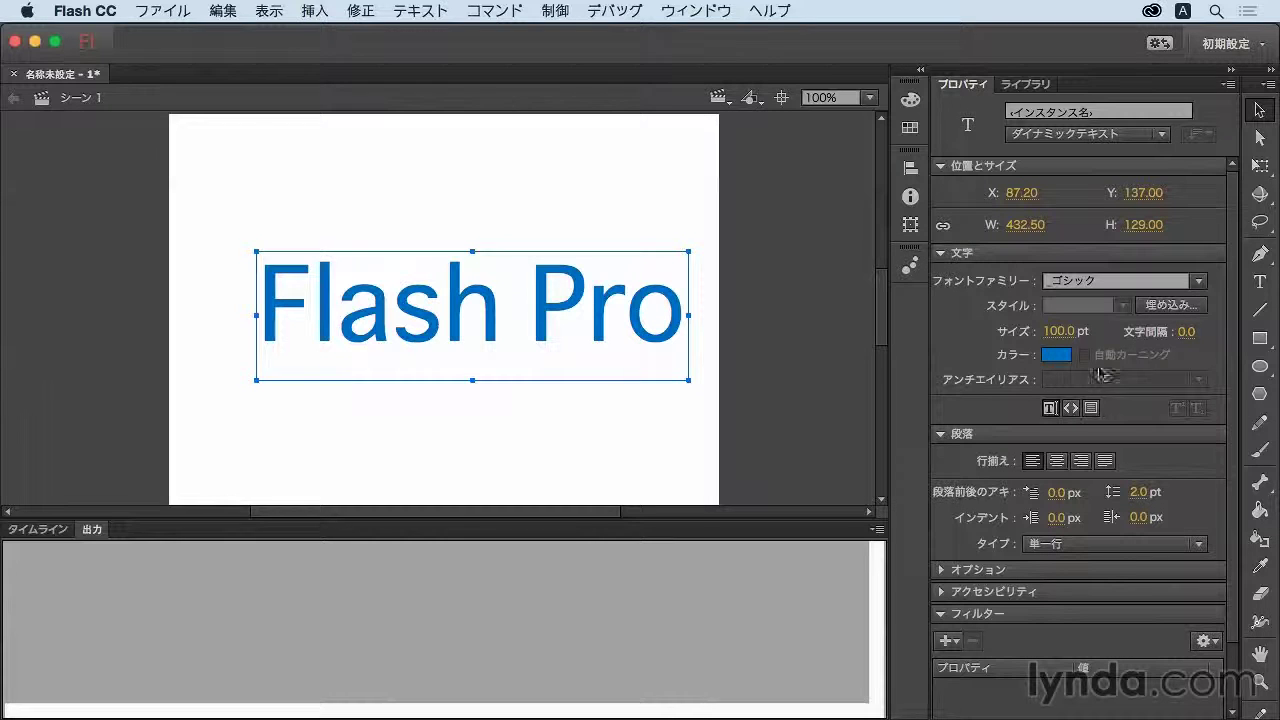
pyautogui.click(1163, 137)
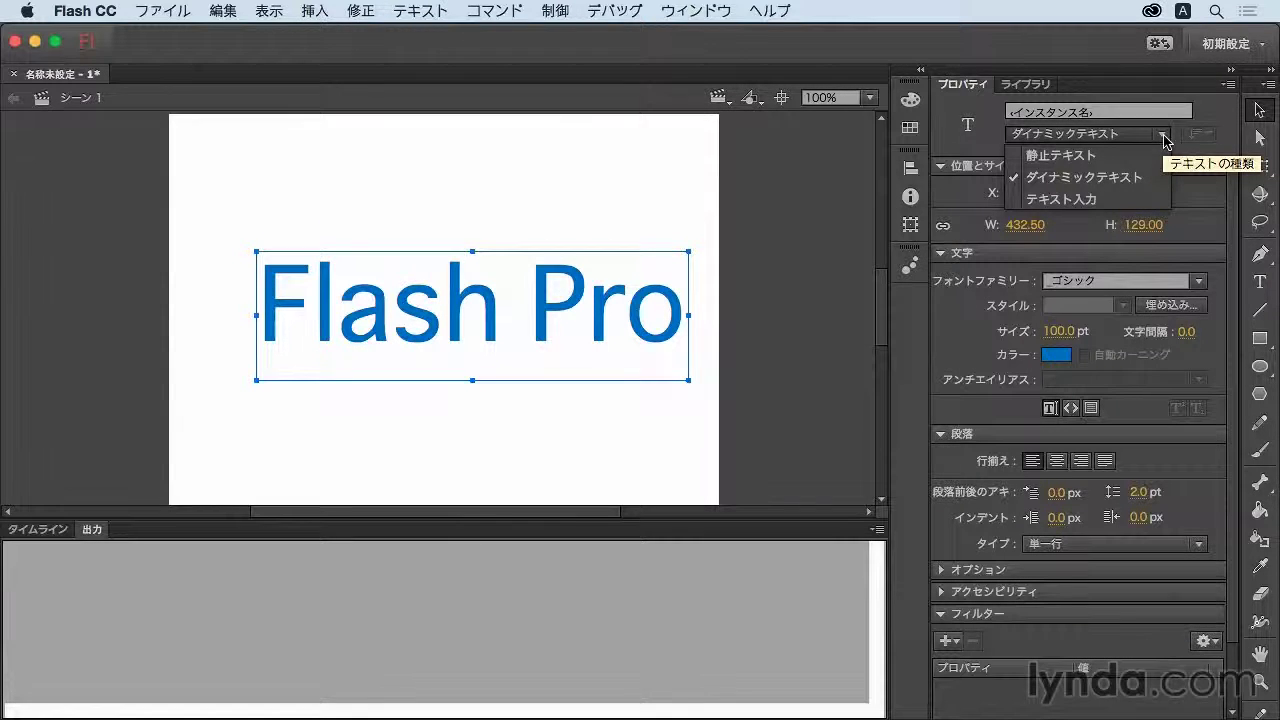
pyautogui.click(1165, 141)
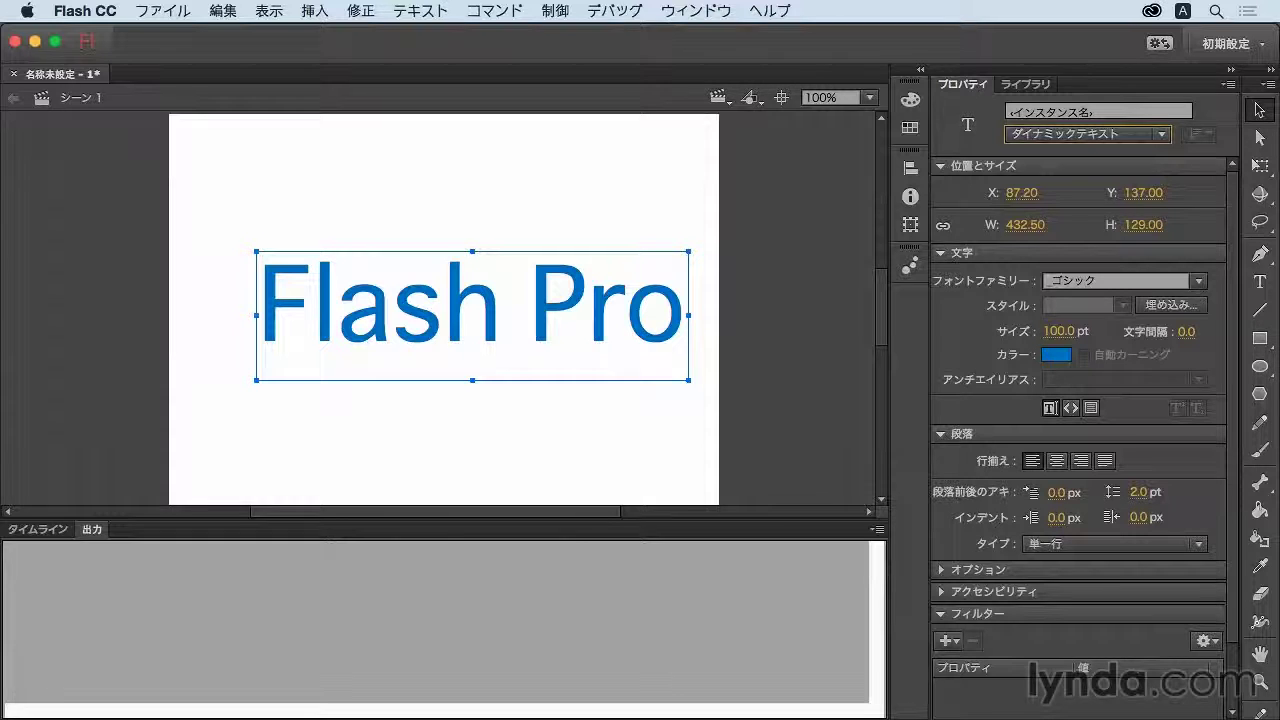